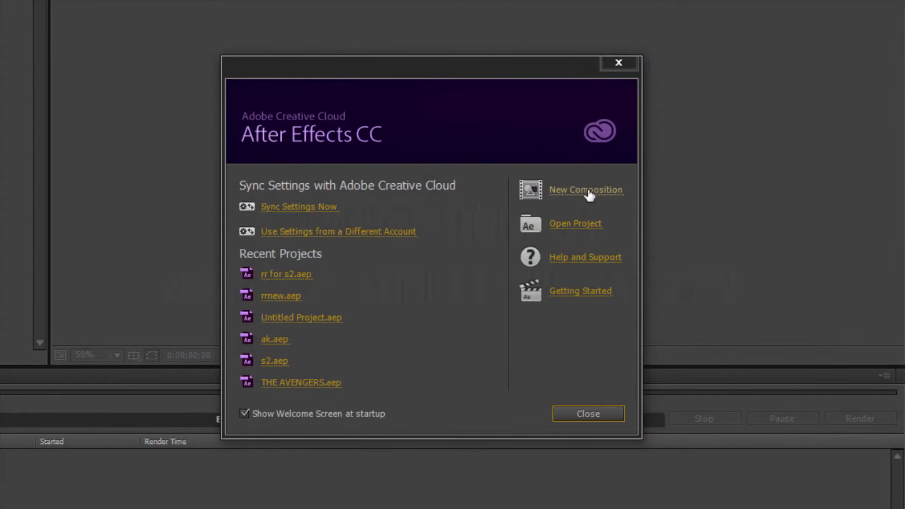
# Step: Create Comp 1 from New Composition with the 480×800, 30 fps, 9-second preset
pyautogui.click(586, 190)
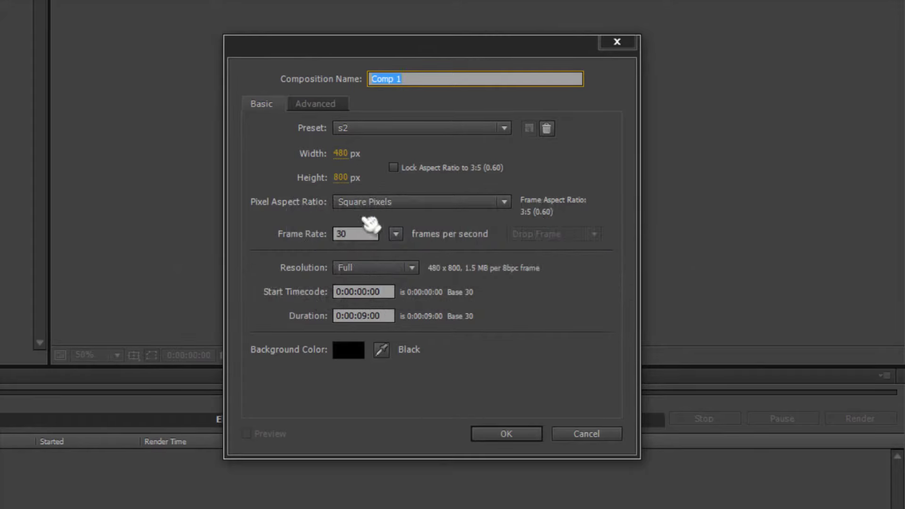
pyautogui.click(504, 433)
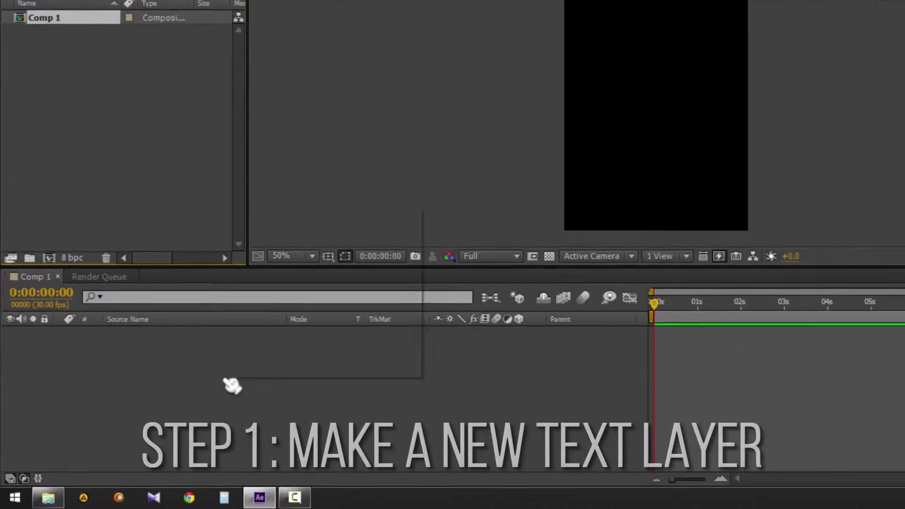
# Step: Add a new text layer and name it 'rename me'
pyautogui.rightClick(168, 416)
pyautogui.moveTo(247, 298)
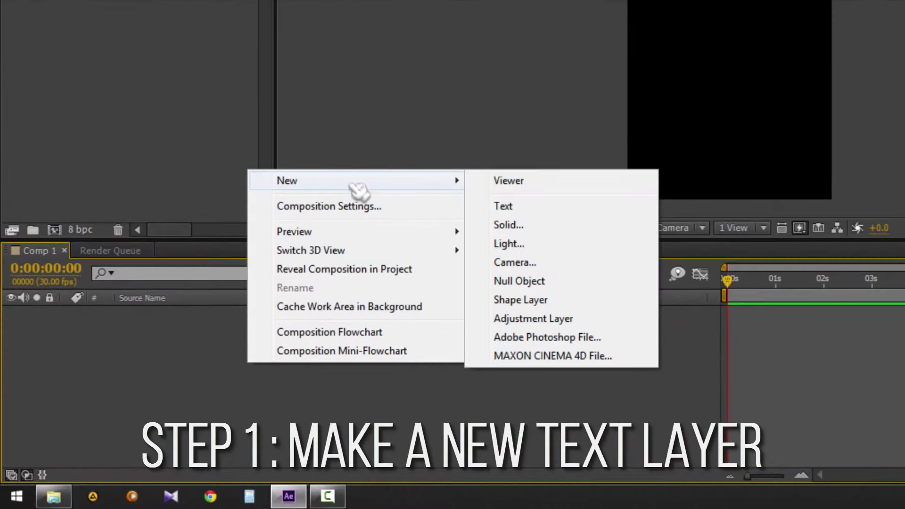
pyautogui.click(469, 232)
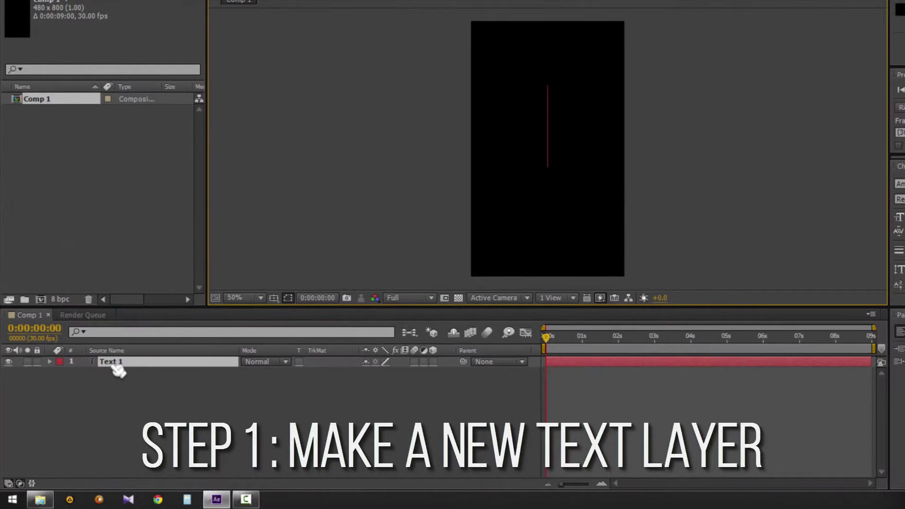
pyautogui.click(118, 367)
pyautogui.press('Return')
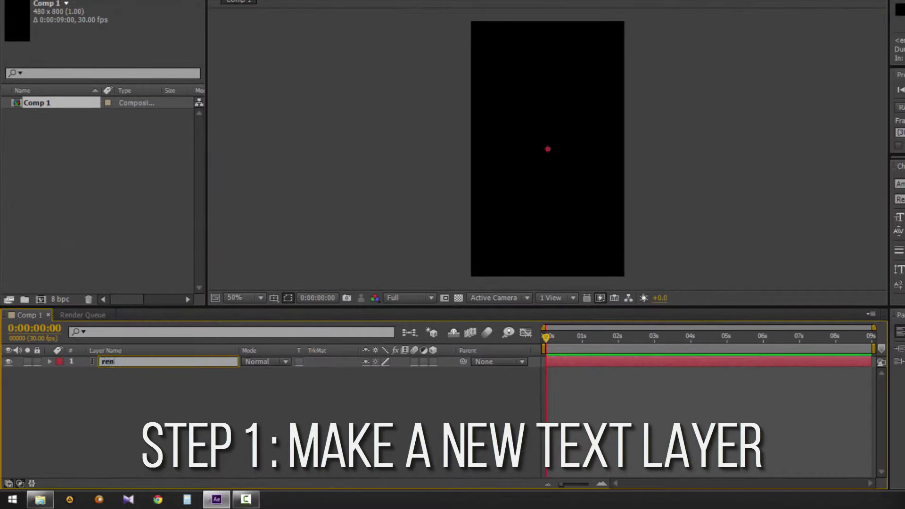
pyautogui.write('ame m')
pyautogui.press('Return')
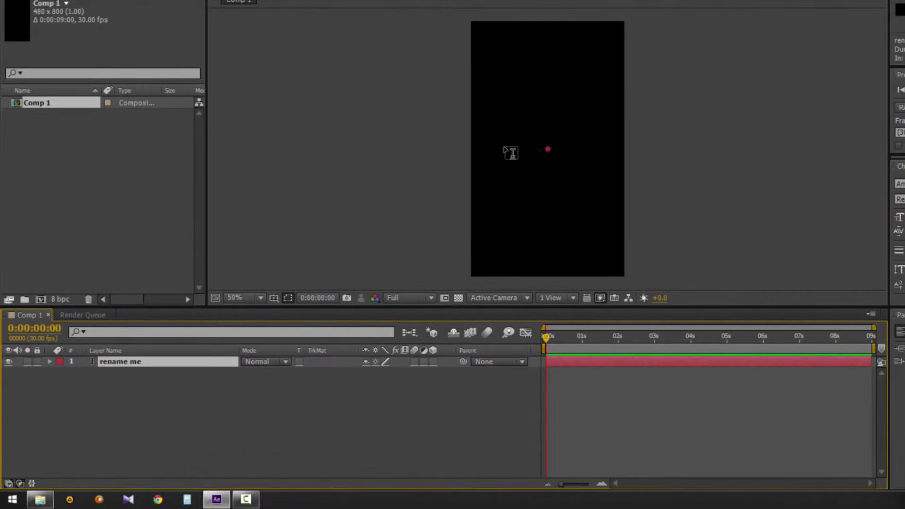
# Step: Paste the AK text and centre it in the composition using the safe guides
pyautogui.click(510, 160)
pyautogui.click(161, 363)
pyautogui.click(511, 137)
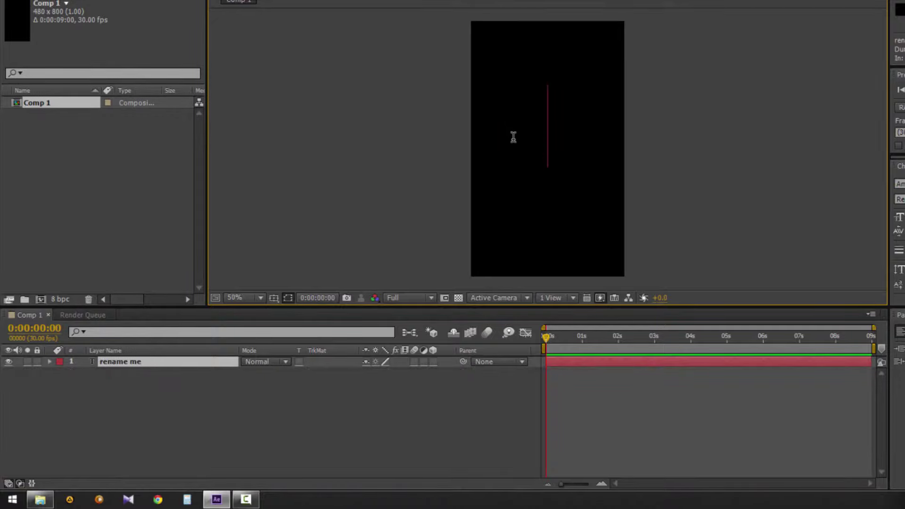
pyautogui.write('AK')
pyautogui.moveTo(595, 216); pyautogui.dragTo(489, 239)
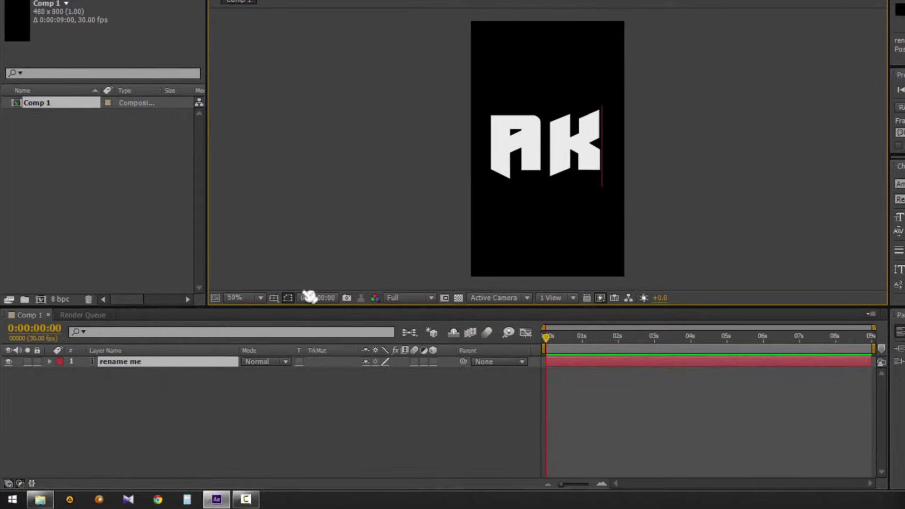
pyautogui.click(274, 298)
pyautogui.click(282, 312)
pyautogui.scroll(6, 526, 234)
pyautogui.scroll(-2, 526, 234)
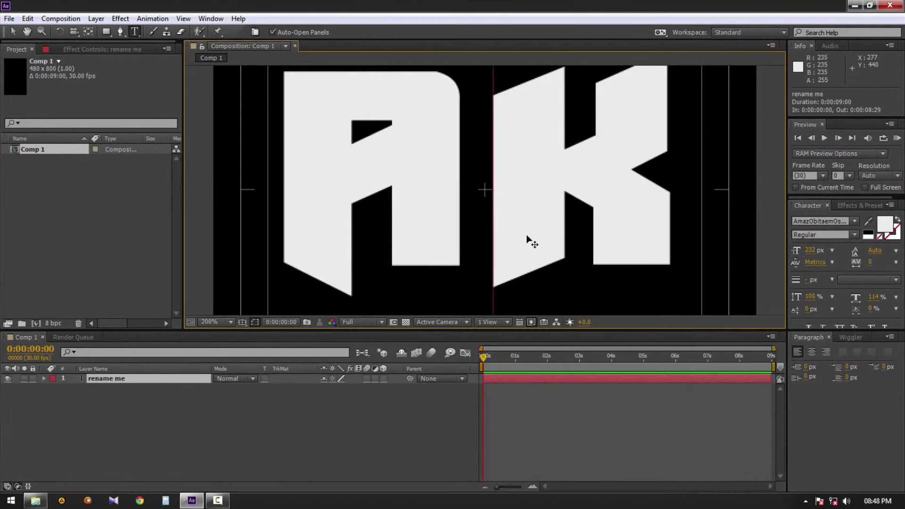
pyautogui.moveTo(526, 234); pyautogui.dragTo(561, 248)
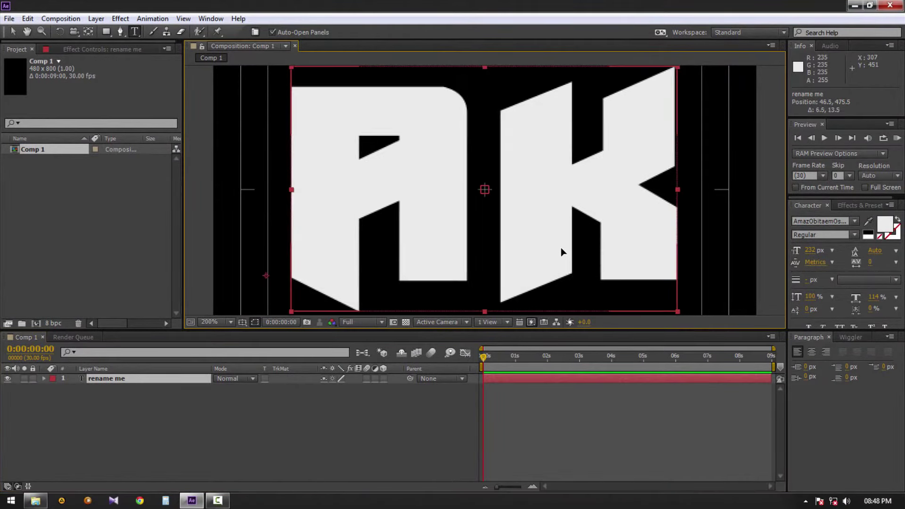
pyautogui.scroll(-2, 560, 247)
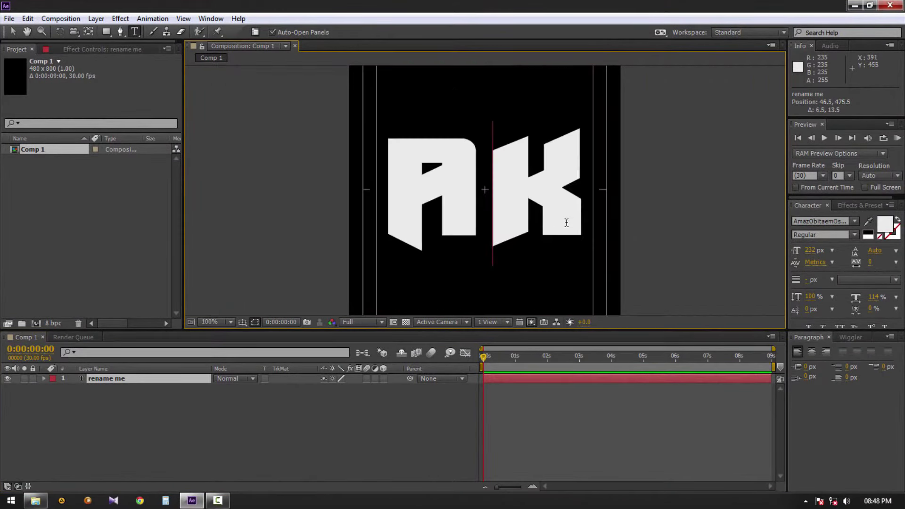
# Step: Set the AK letters in the bold, blocky AmazObitaemOstrov font
pyautogui.moveTo(568, 222); pyautogui.dragTo(377, 222)
pyautogui.click(853, 210)
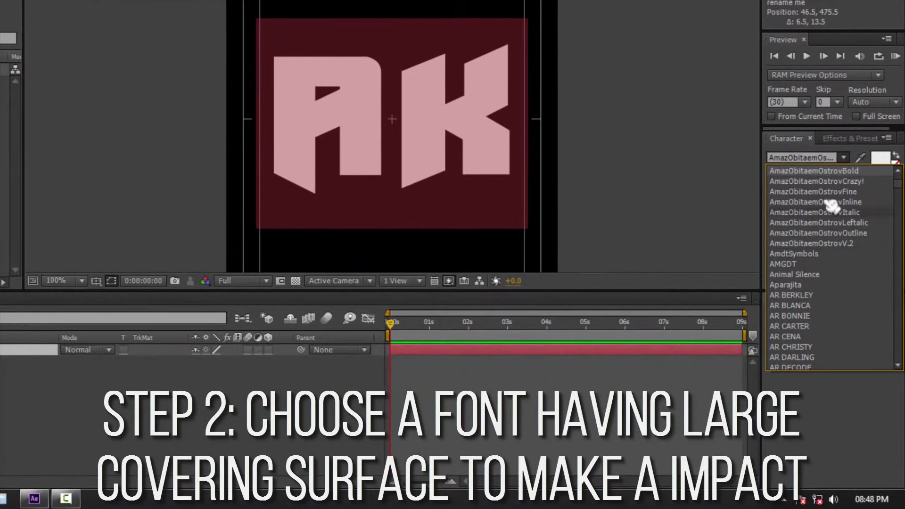
pyautogui.click(843, 273)
pyautogui.press('Down')
pyautogui.press('Down')
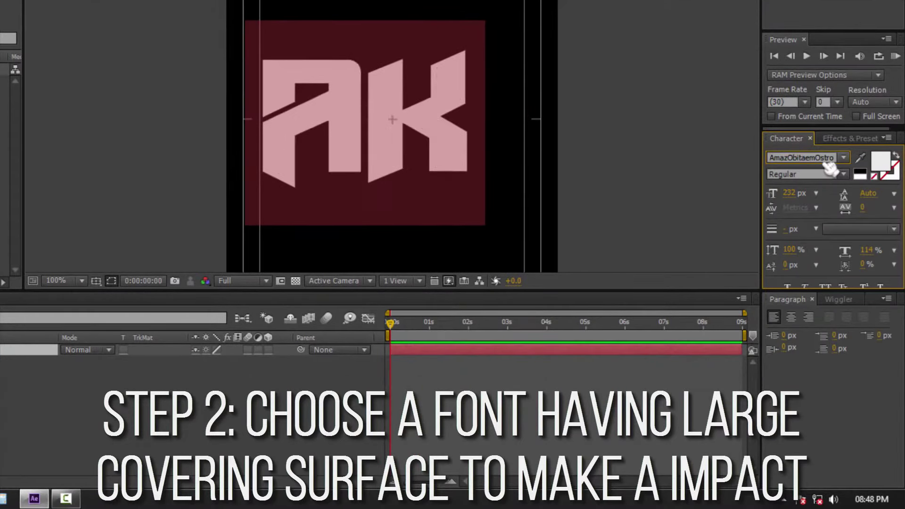
pyautogui.press('Up')
pyautogui.press('Down')
pyautogui.press('Down')
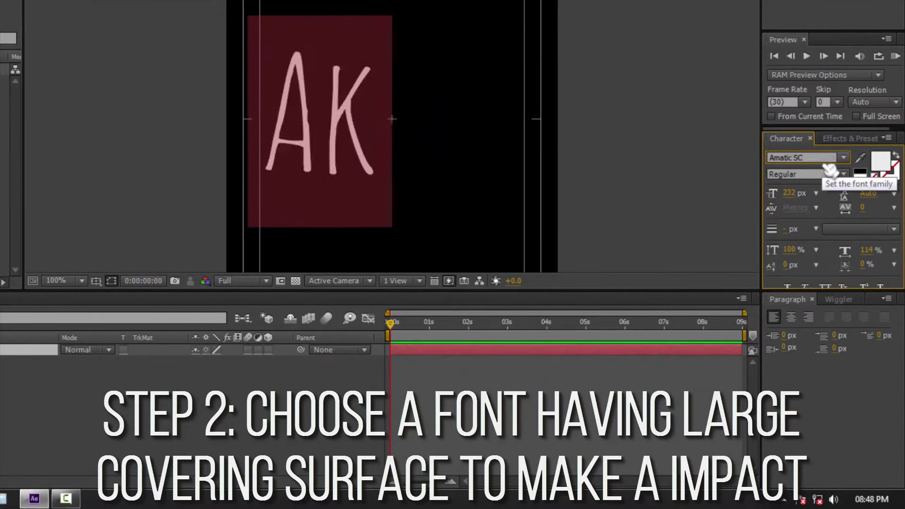
pyautogui.press('Up')
pyautogui.click(586, 159)
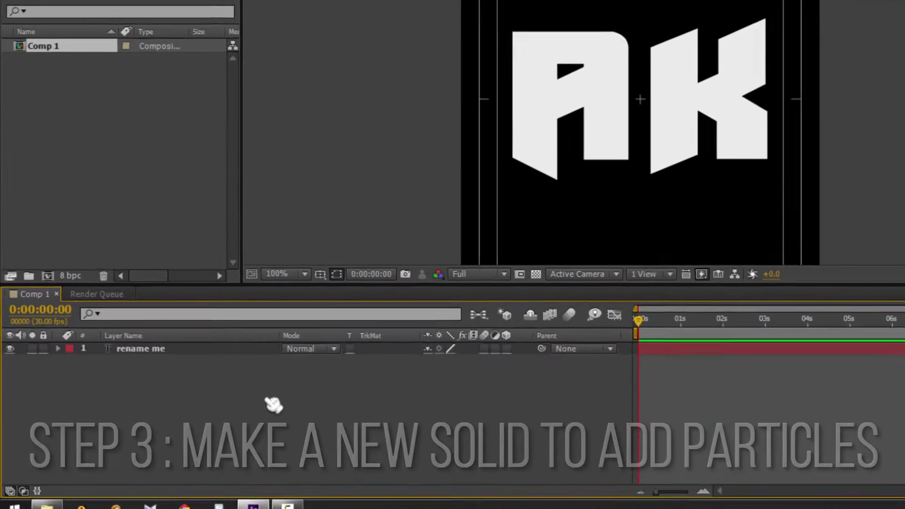
pyautogui.rightClick(175, 396)
pyautogui.moveTo(248, 235)
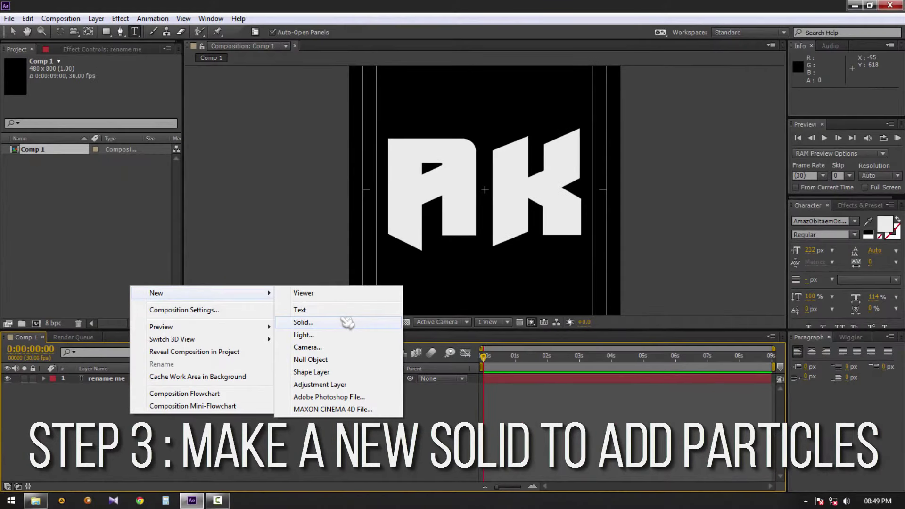
# Step: Create a black solid and place it beneath the AK text layer
pyautogui.click(348, 322)
pyautogui.click(460, 349)
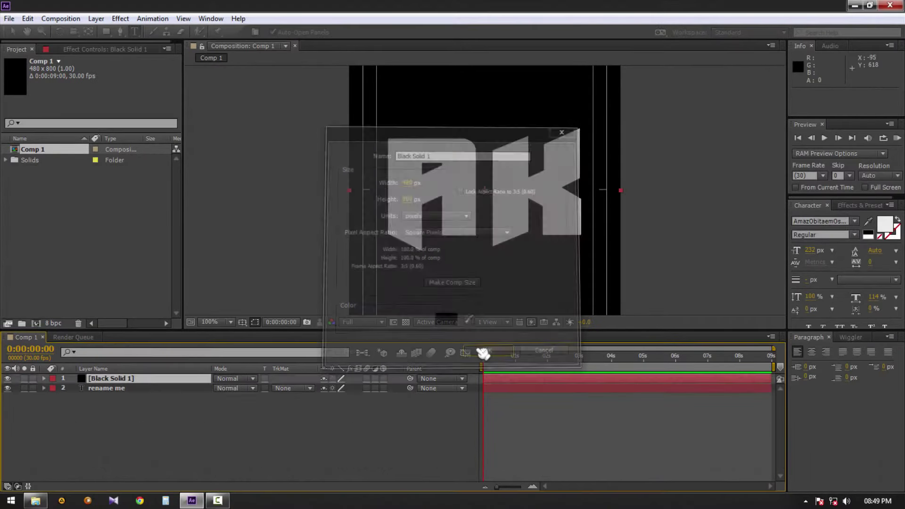
pyautogui.moveTo(128, 383); pyautogui.dragTo(127, 392)
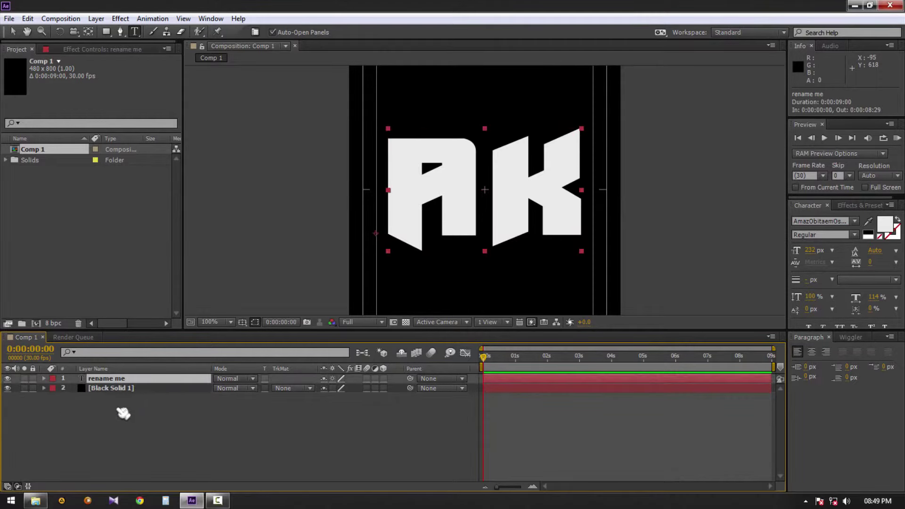
pyautogui.click(7, 379)
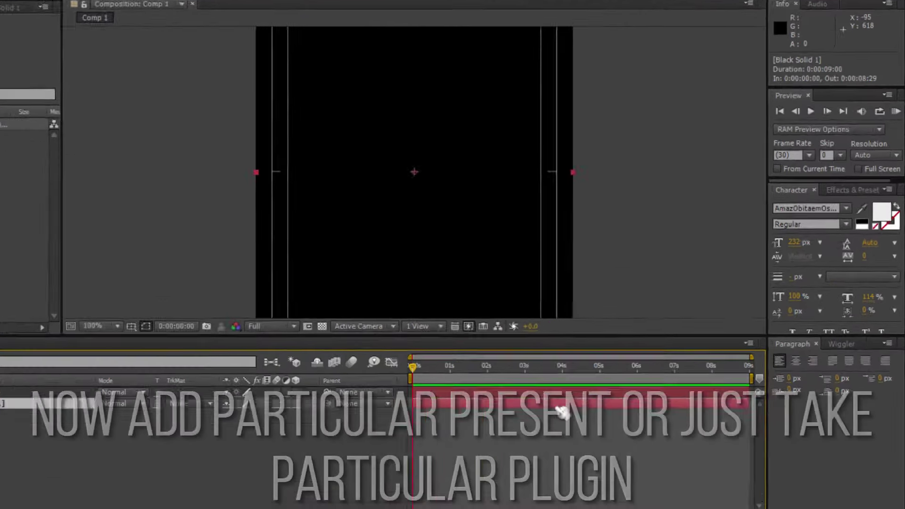
# Step: Search Effects & Presets for 'light' and apply t2_starflight_hd to the solid
pyautogui.click(856, 205)
pyautogui.click(817, 219)
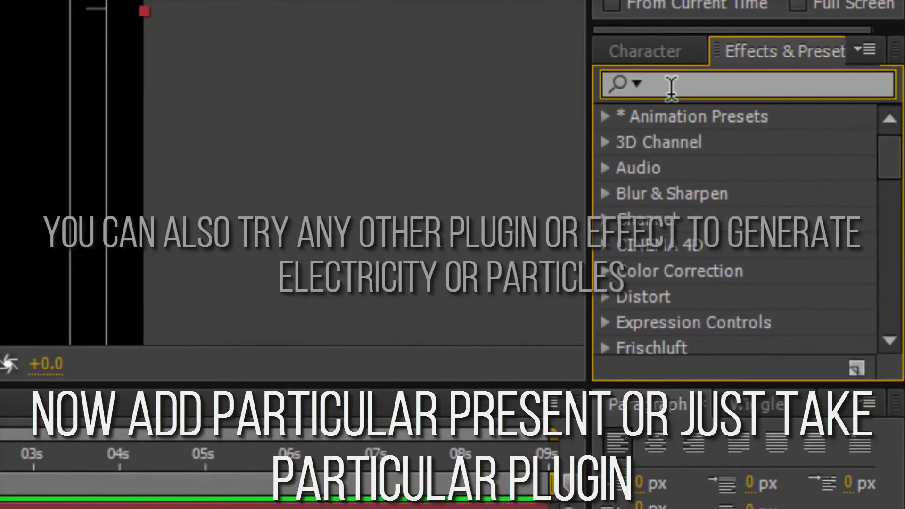
pyautogui.write('light')
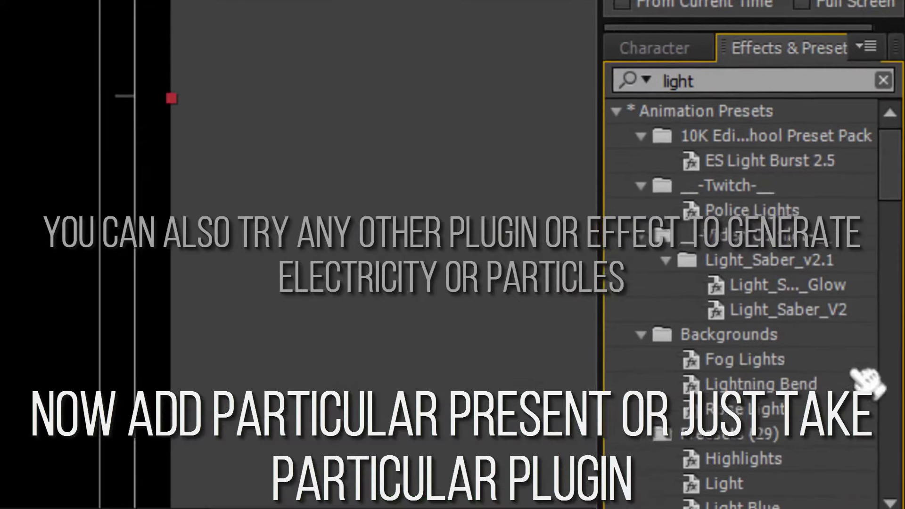
pyautogui.moveTo(891, 142); pyautogui.dragTo(898, 354)
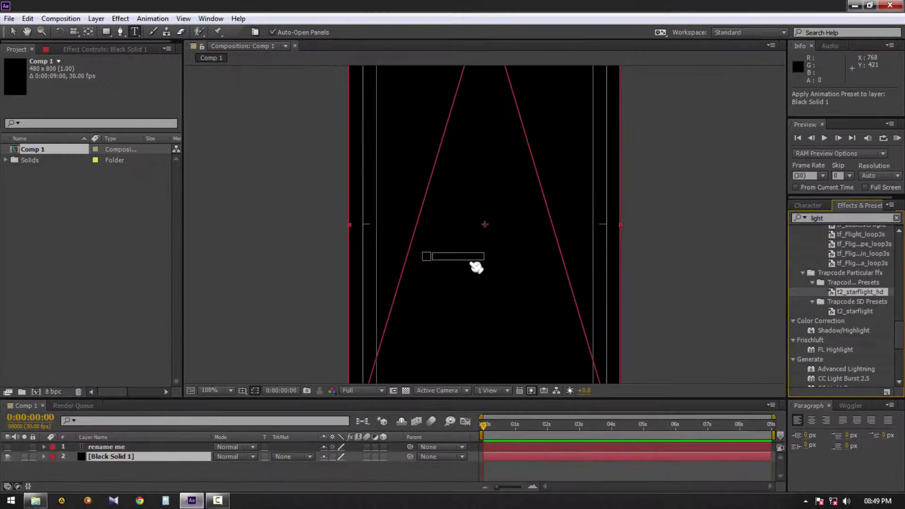
pyautogui.moveTo(819, 280); pyautogui.dragTo(476, 264)
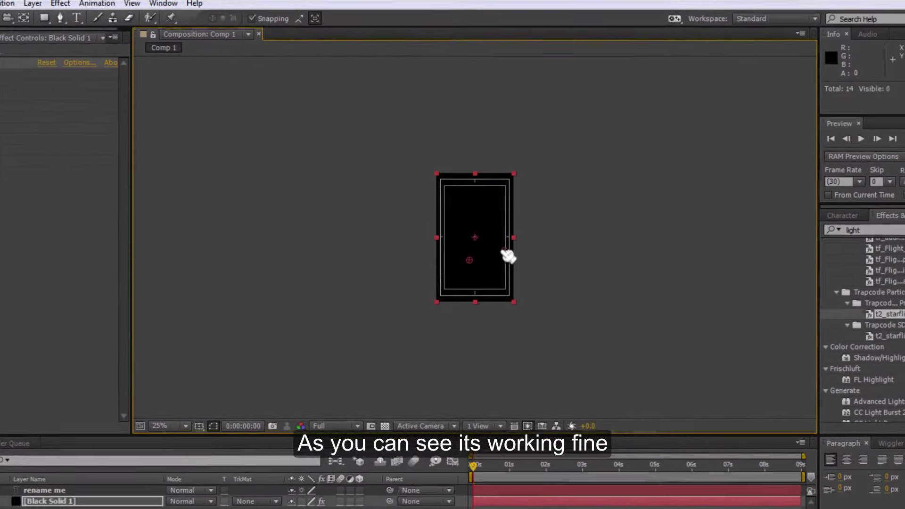
# Step: View the comp at 100%, preview around 1 second, and move the emitter near centre
pyautogui.press('/')
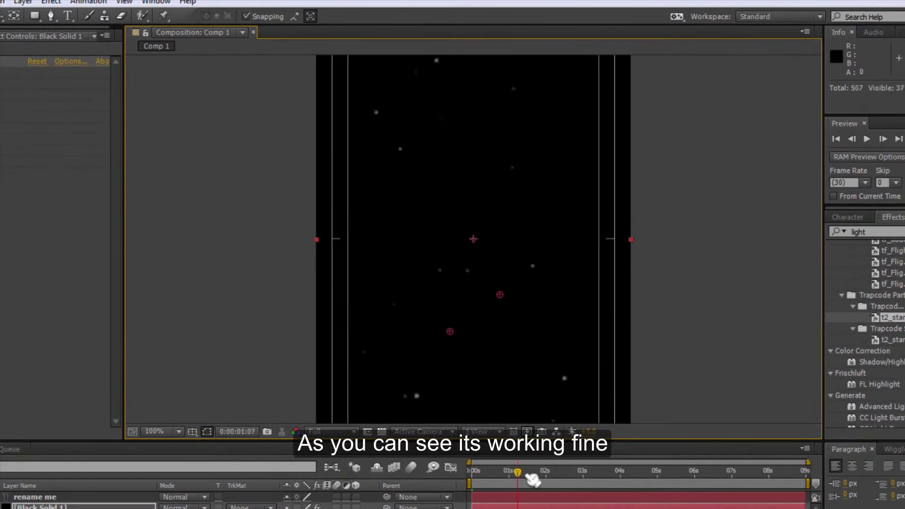
pyautogui.moveTo(566, 474); pyautogui.dragTo(534, 474)
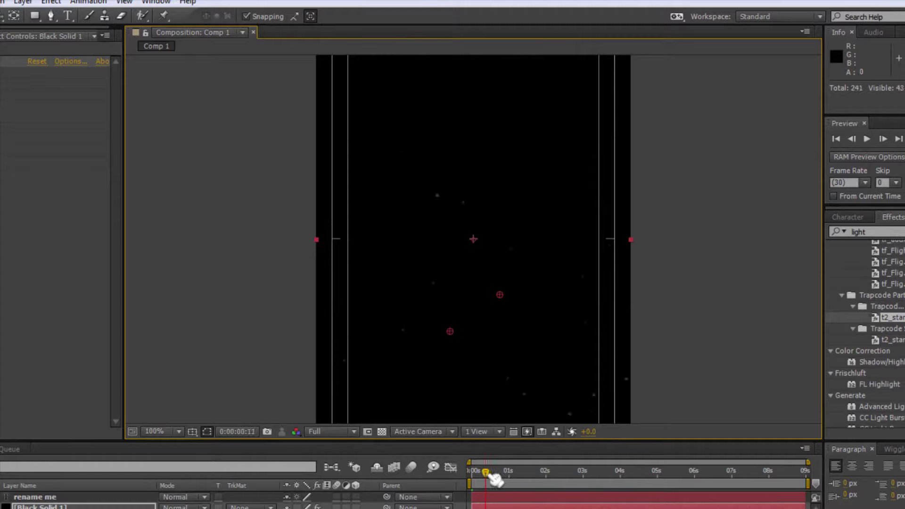
pyautogui.press('space')
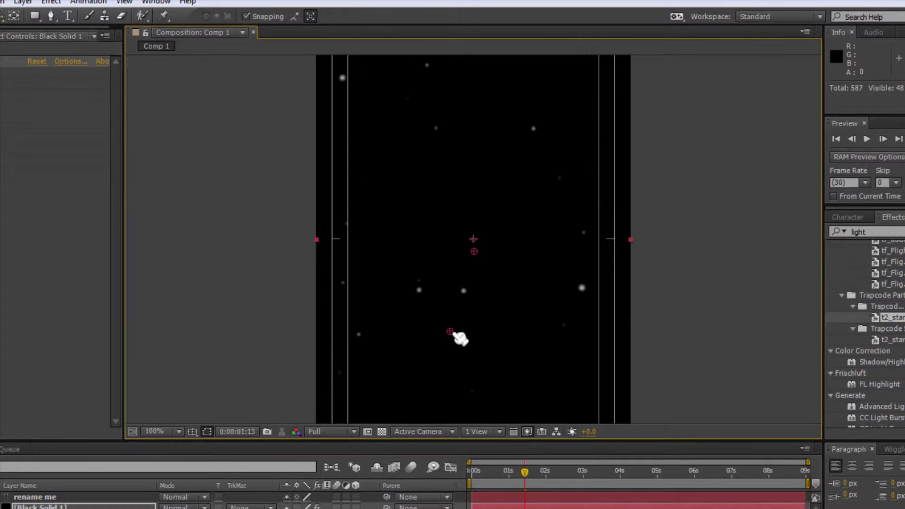
pyautogui.moveTo(487, 263); pyautogui.dragTo(480, 244)
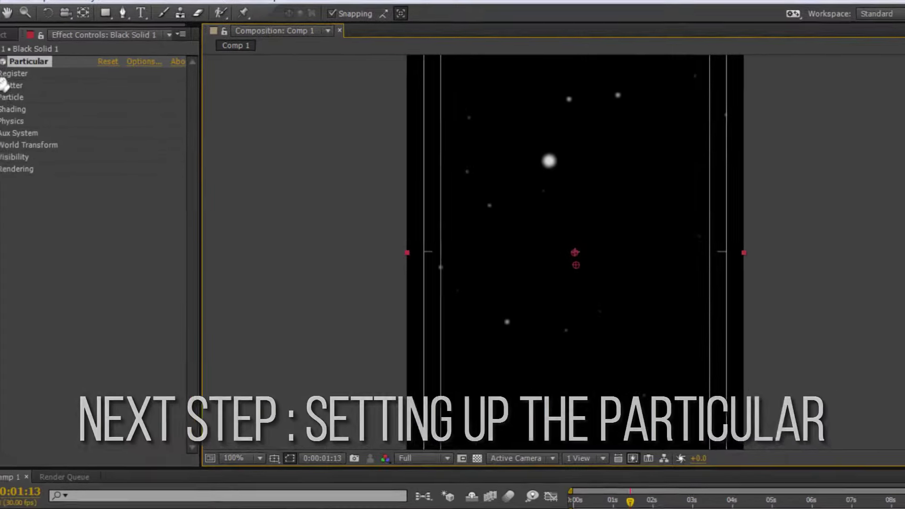
# Step: Set the Particular emitter direction to Outwards and Velocity to 280
pyautogui.click(32, 87)
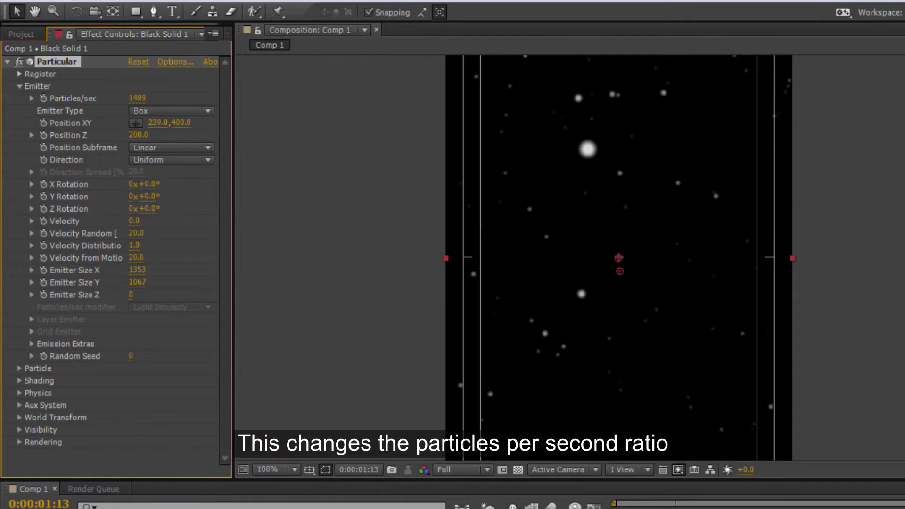
pyautogui.click(167, 160)
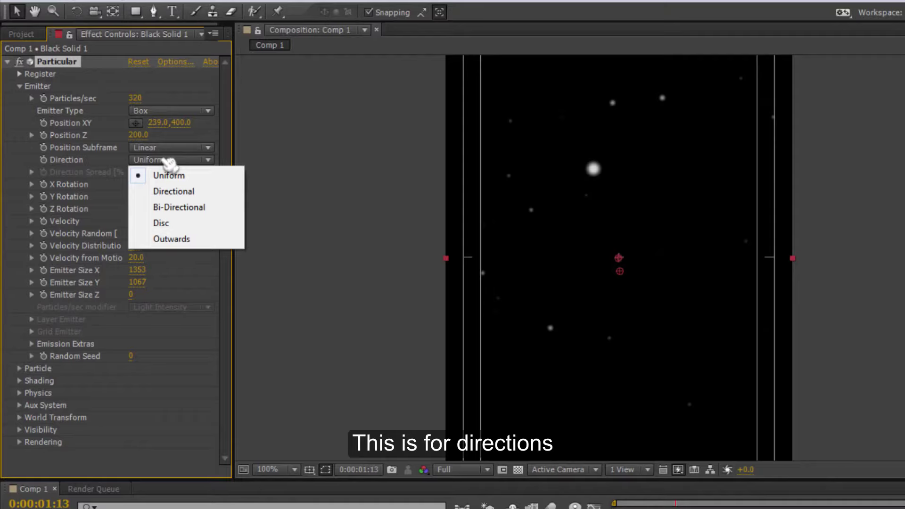
pyautogui.click(167, 241)
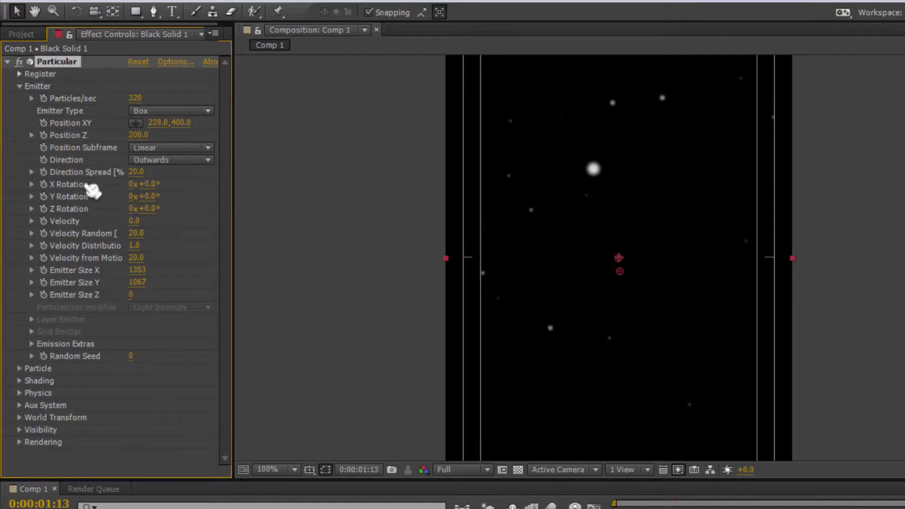
pyautogui.moveTo(134, 221); pyautogui.dragTo(219, 219)
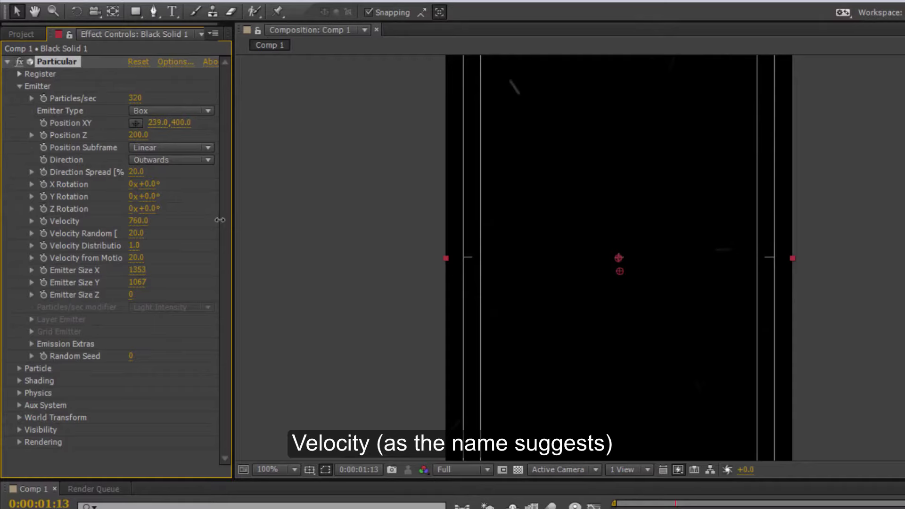
pyautogui.moveTo(150, 227); pyautogui.dragTo(152, 227)
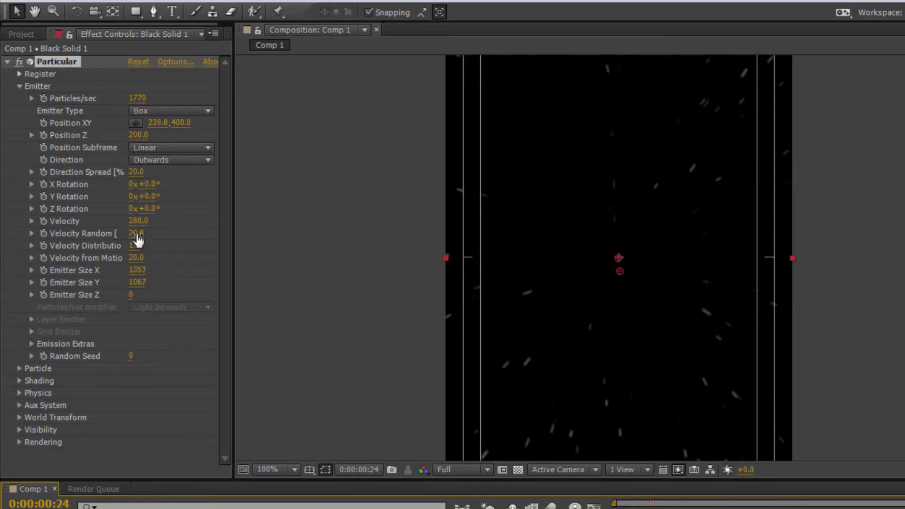
# Step: Set Velocity Random to 100 and Velocity Distribution to 0.4, then re-seed the particles
pyautogui.moveTo(137, 236); pyautogui.dragTo(162, 307)
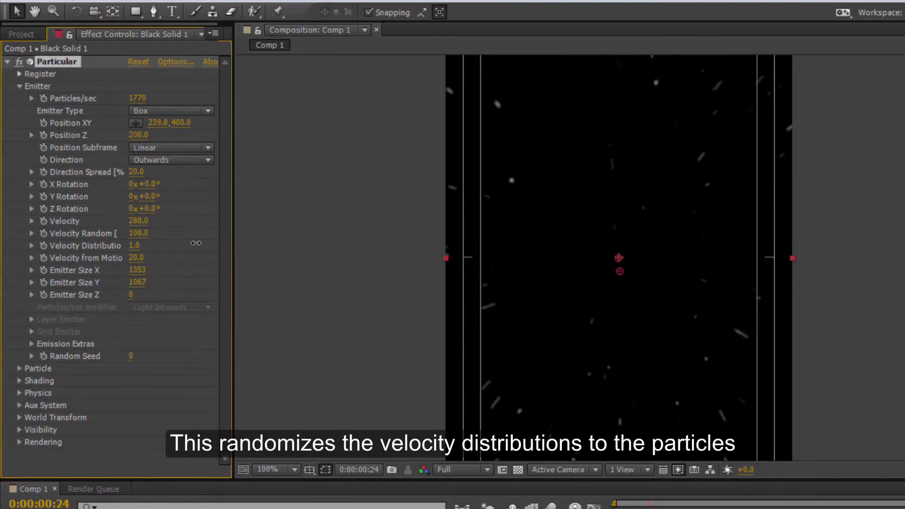
pyautogui.moveTo(592, 245); pyautogui.dragTo(328, 282)
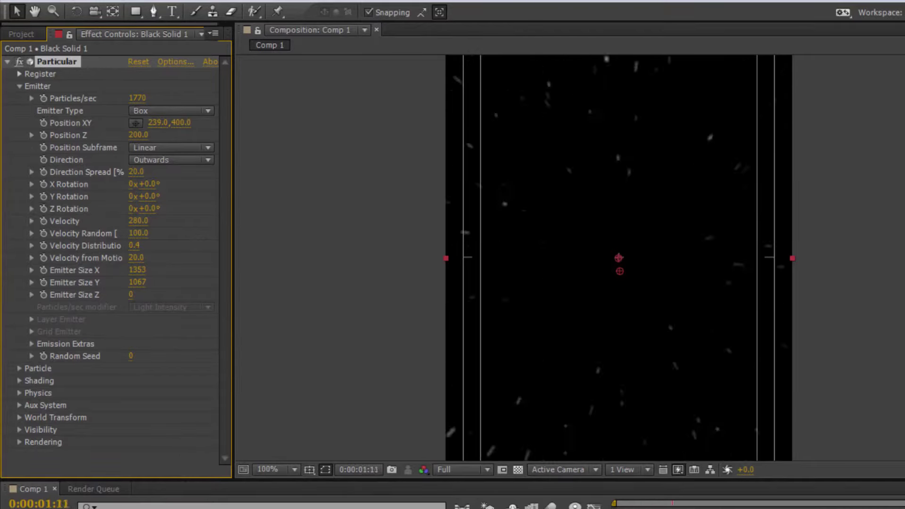
pyautogui.press('h')
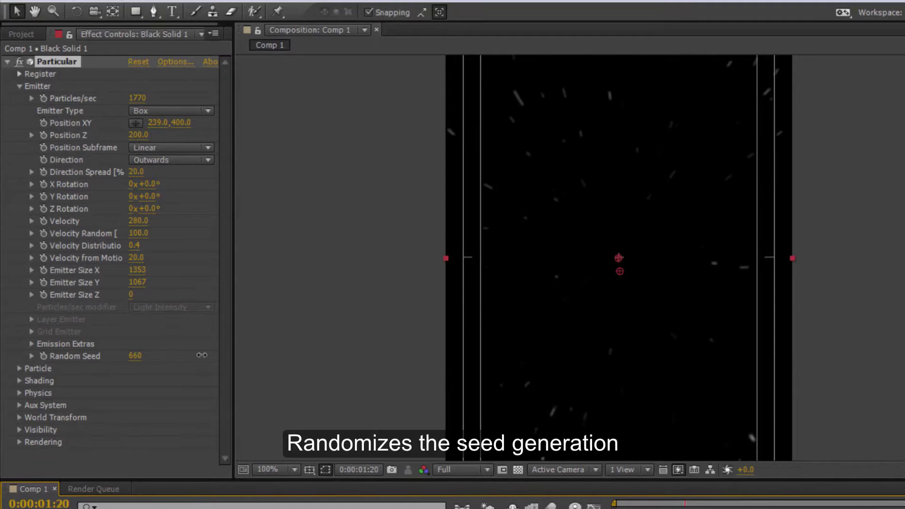
pyautogui.moveTo(202, 355); pyautogui.dragTo(385, 360)
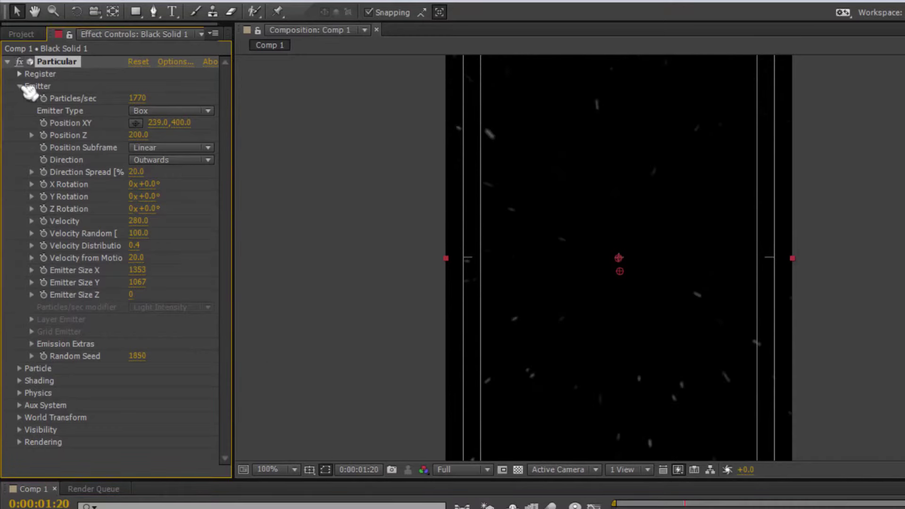
pyautogui.click(20, 86)
# Step: Raise the particles' Color Random to 100, keeping the Normal transfer mode
pyautogui.click(19, 98)
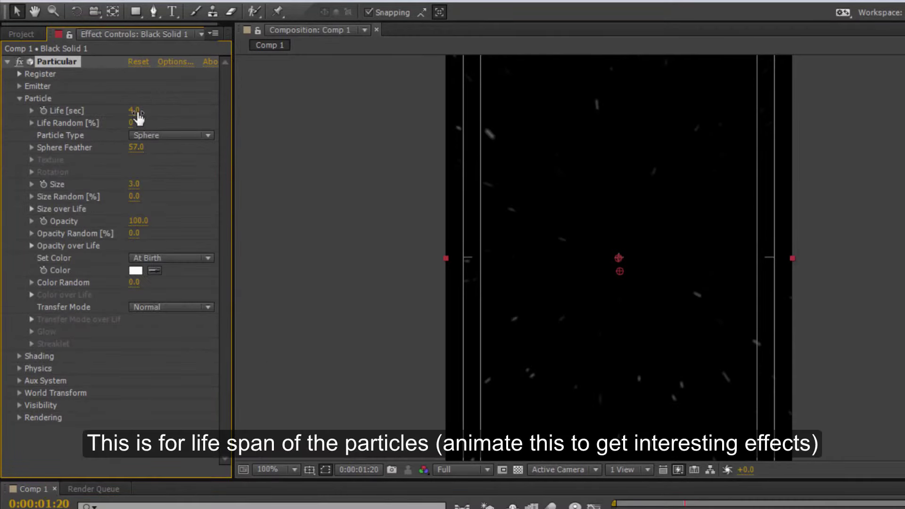
pyautogui.click(150, 137)
pyautogui.click(155, 137)
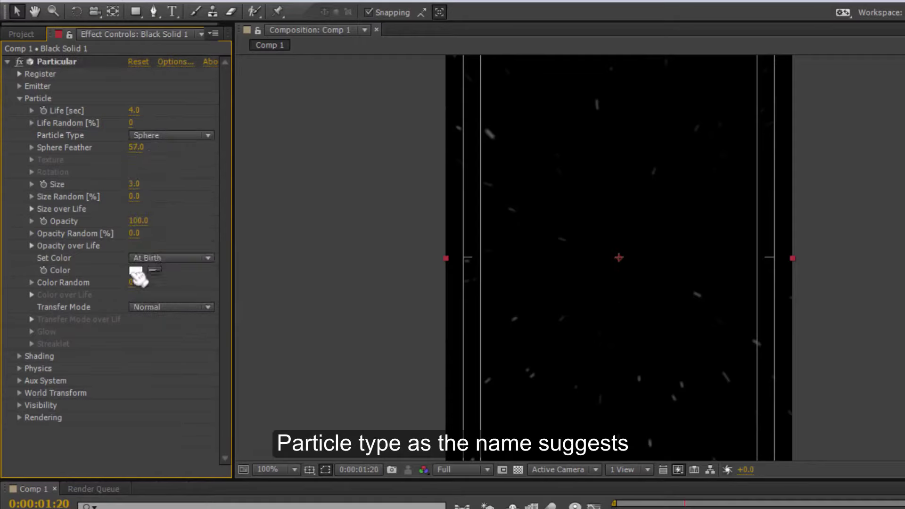
pyautogui.moveTo(131, 282); pyautogui.dragTo(279, 282)
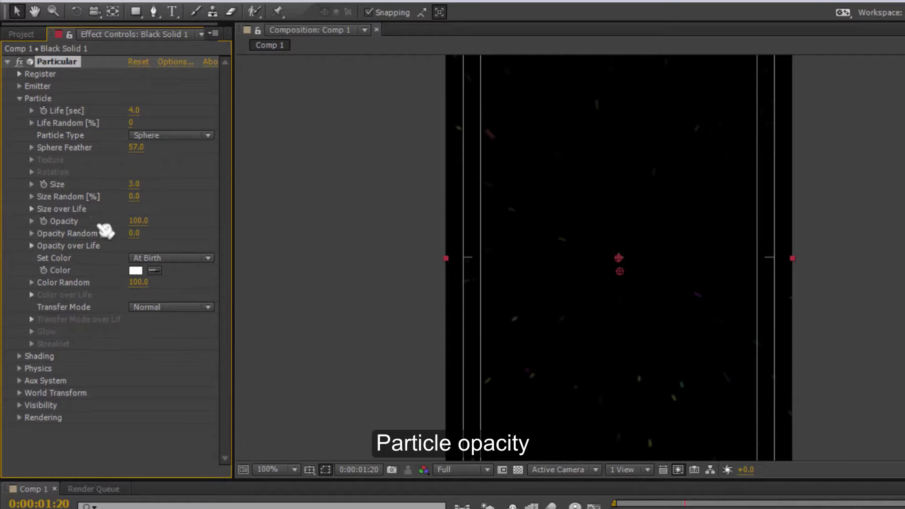
pyautogui.click(179, 312)
pyautogui.click(178, 344)
pyautogui.click(191, 305)
pyautogui.click(182, 328)
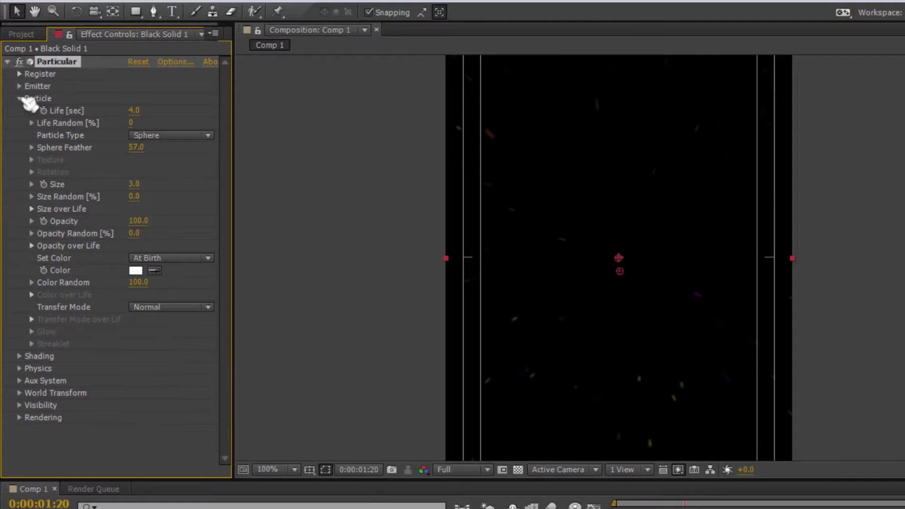
# Step: Preview Cloudlet particles and set the particle colour to Over Life
pyautogui.click(169, 135)
pyautogui.click(170, 199)
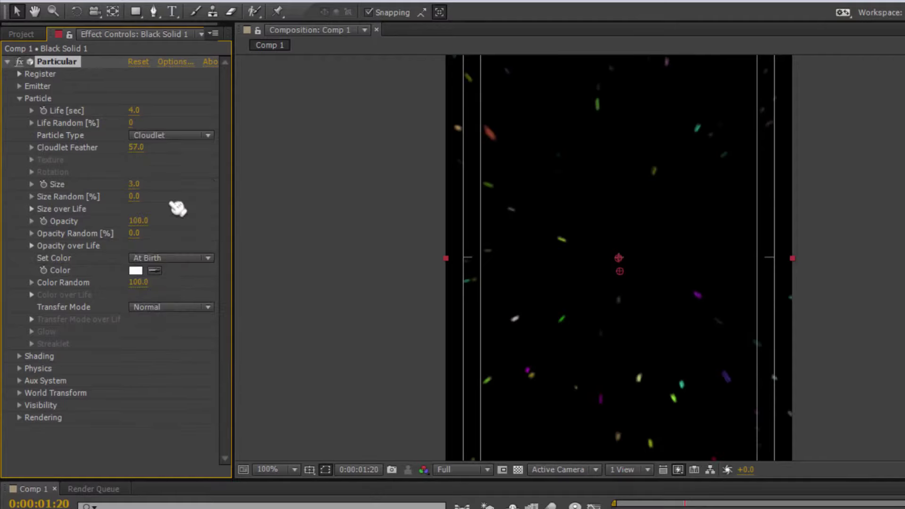
pyautogui.press('space')
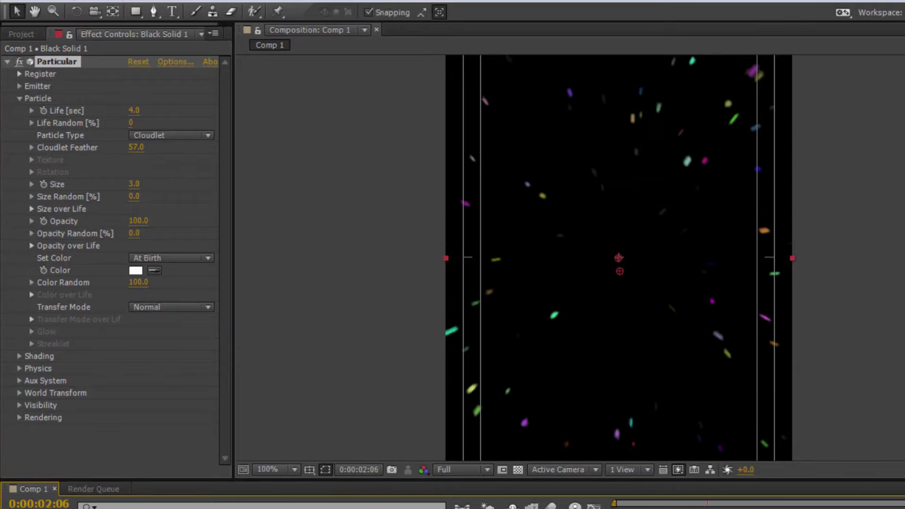
pyautogui.press('space')
pyautogui.click(205, 258)
pyautogui.click(207, 270)
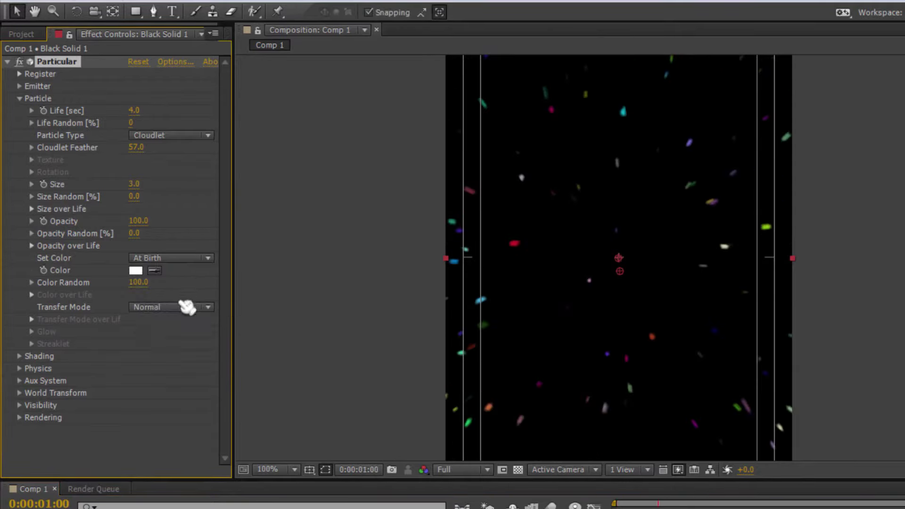
pyautogui.click(180, 259)
pyautogui.click(170, 270)
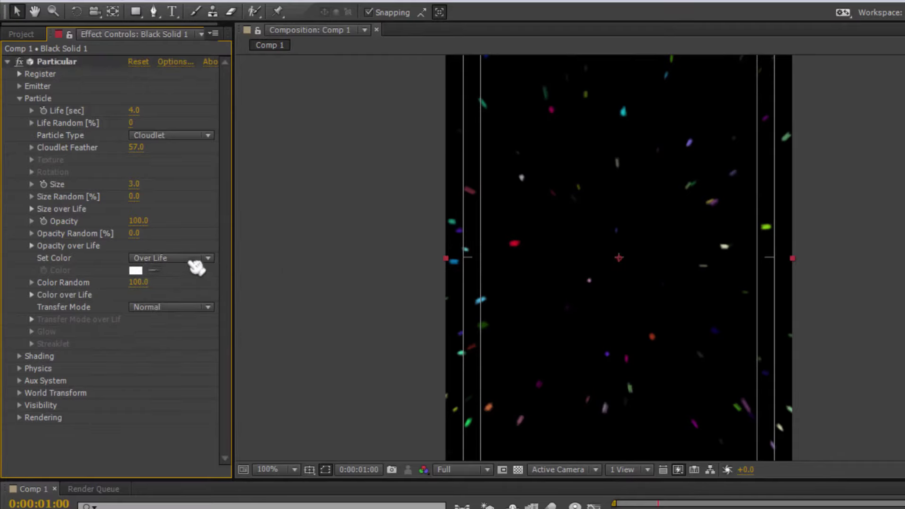
# Step: Compare Sprite, Glow Sphere, Star and Sphere particle types, settling on Streaklet
pyautogui.click(165, 135)
pyautogui.click(160, 213)
pyautogui.click(184, 135)
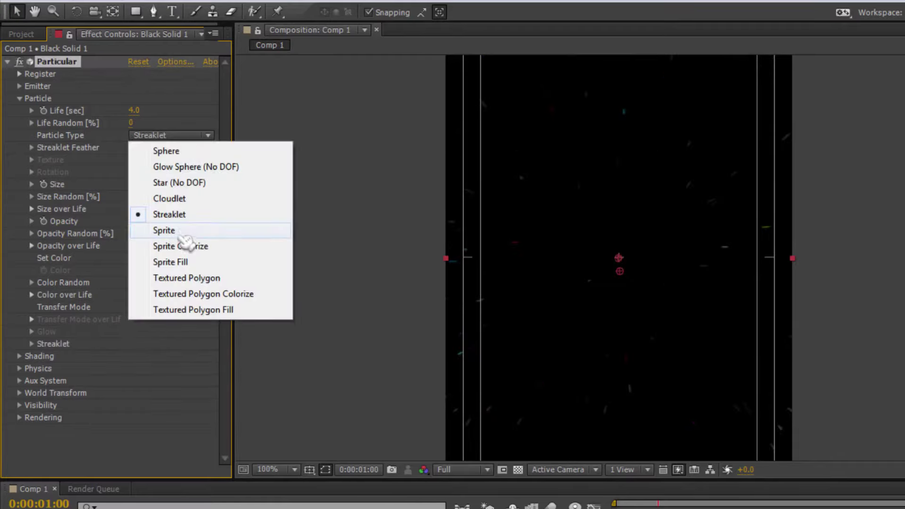
pyautogui.click(194, 230)
pyautogui.click(193, 135)
pyautogui.click(189, 247)
pyautogui.click(206, 136)
pyautogui.click(189, 259)
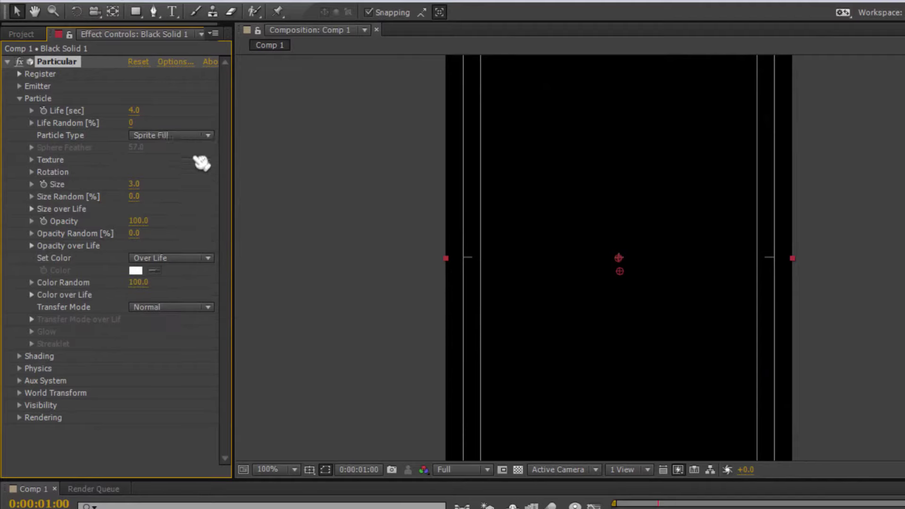
pyautogui.click(205, 136)
pyautogui.click(202, 166)
pyautogui.click(205, 135)
pyautogui.click(198, 182)
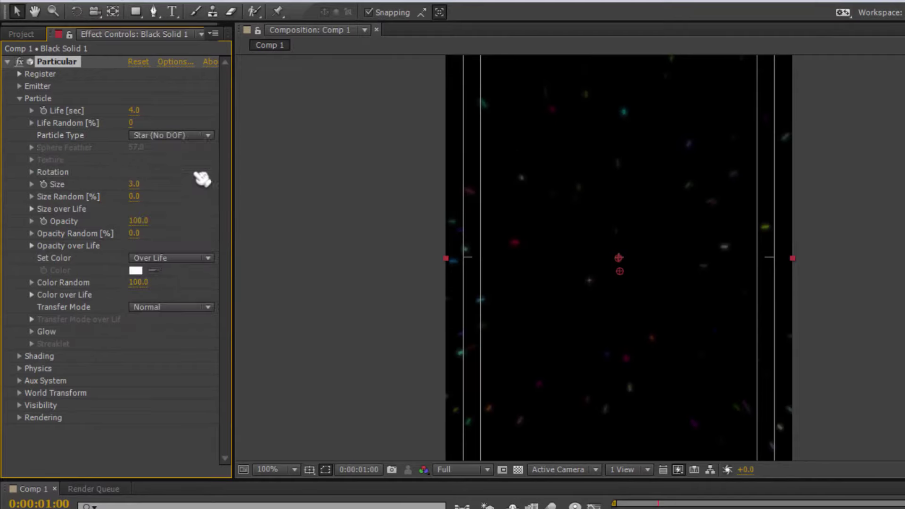
pyautogui.click(205, 135)
pyautogui.click(203, 147)
pyautogui.click(203, 135)
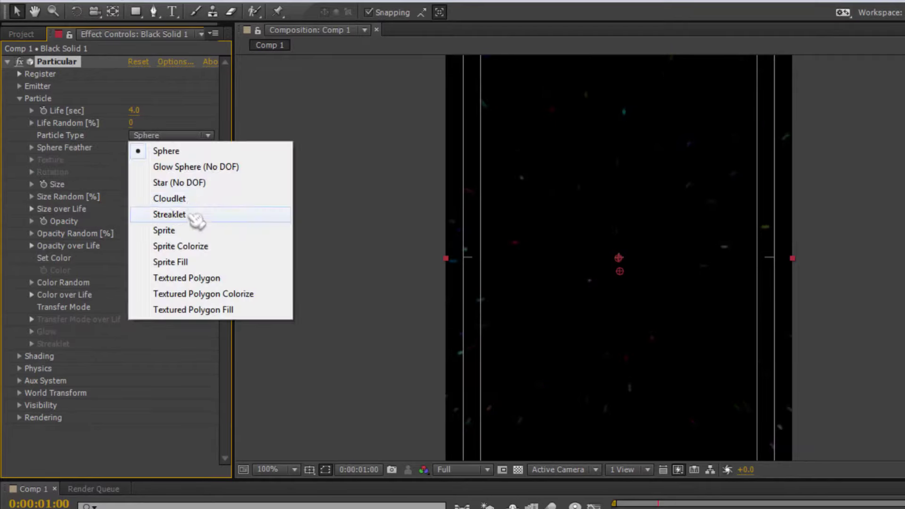
pyautogui.click(198, 214)
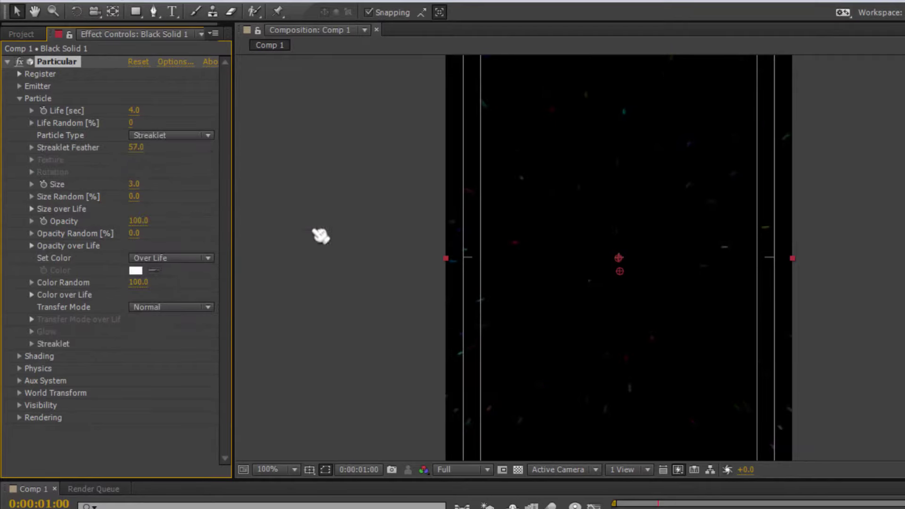
pyautogui.click(20, 98)
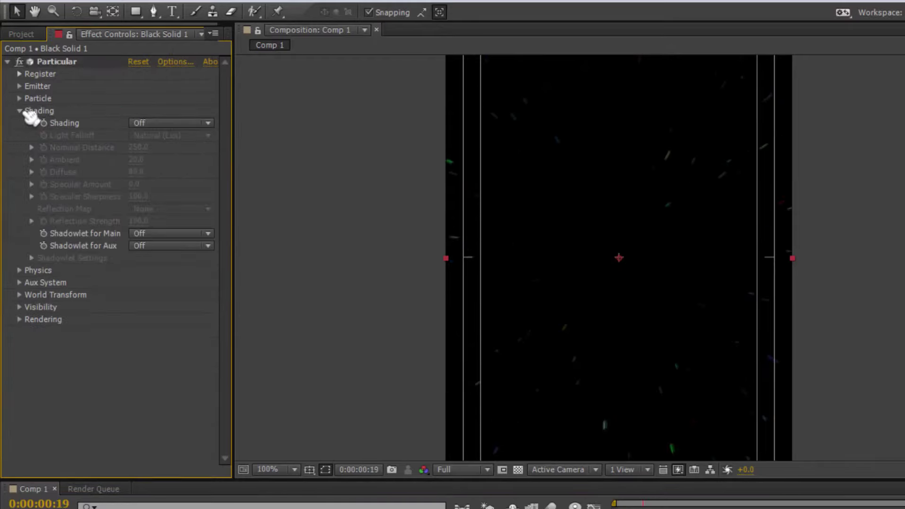
# Step: Under Rendering > Motion Blur, raise Particular's Opacity Boost to 100
pyautogui.click(20, 111)
pyautogui.click(20, 147)
pyautogui.click(20, 147)
pyautogui.click(19, 160)
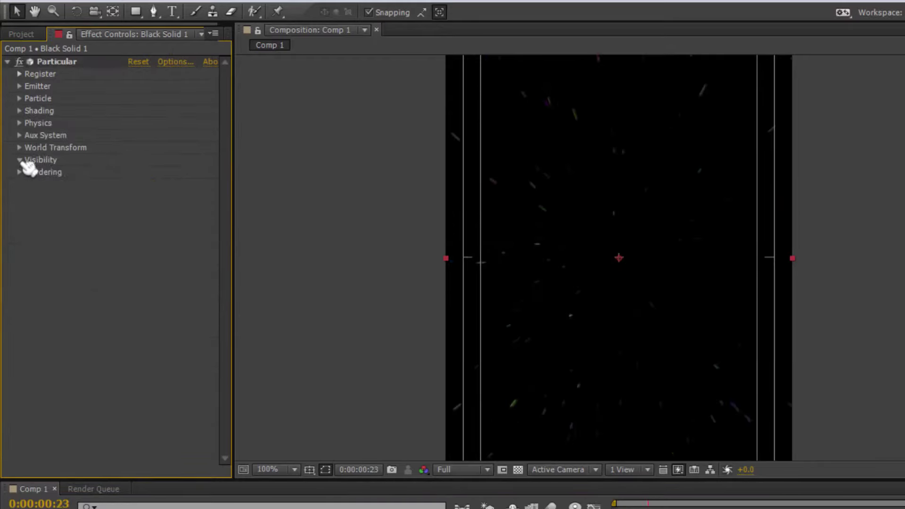
pyautogui.click(20, 160)
pyautogui.click(20, 172)
pyautogui.click(20, 172)
pyautogui.click(20, 172)
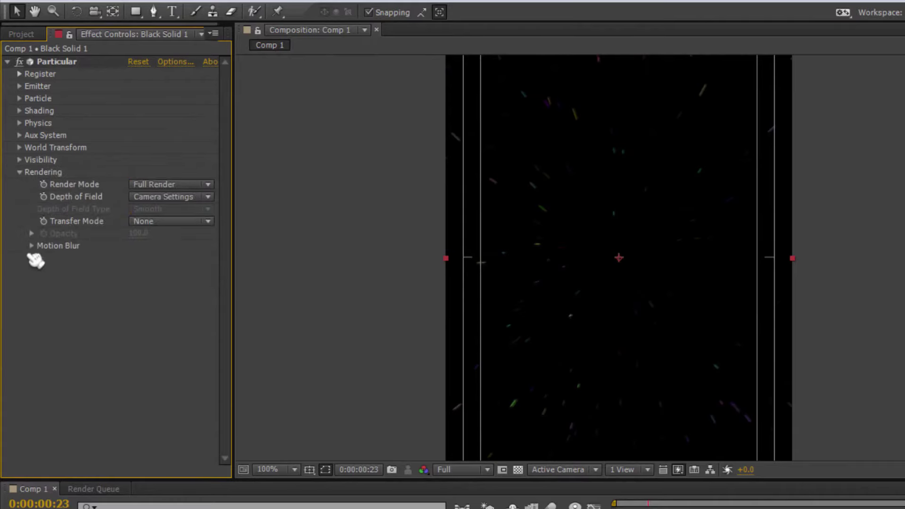
pyautogui.click(31, 245)
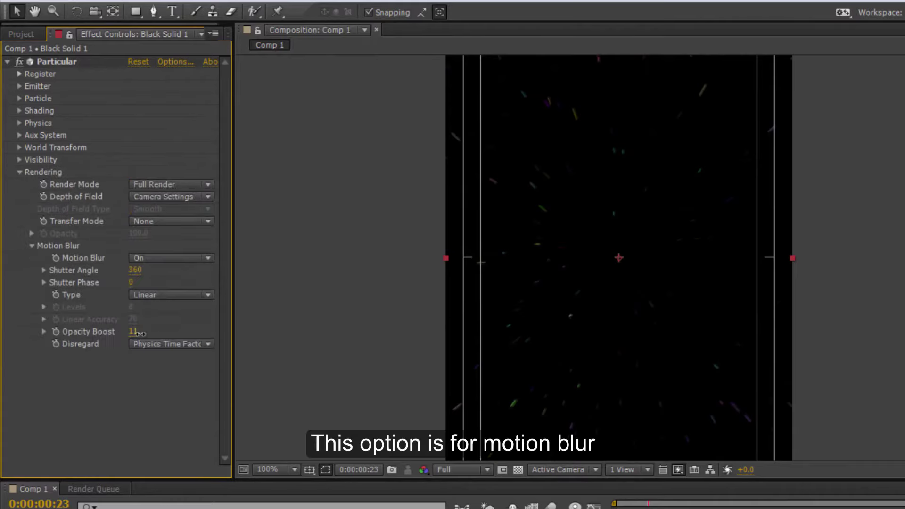
pyautogui.moveTo(140, 334); pyautogui.dragTo(151, 333)
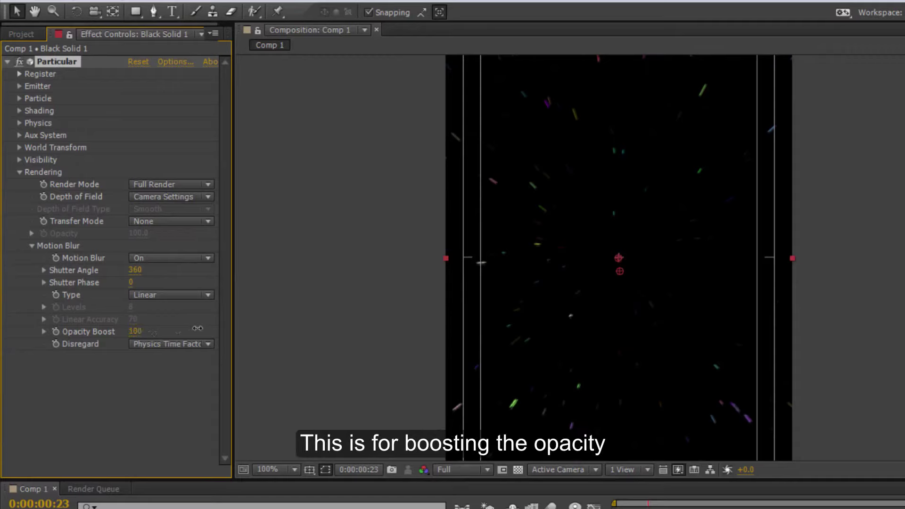
pyautogui.click(19, 172)
pyautogui.click(19, 173)
pyautogui.click(19, 172)
# Step: Give the 'rename me' text layer the Stencil Luma blending mode over Black Solid 1
pyautogui.click(8, 62)
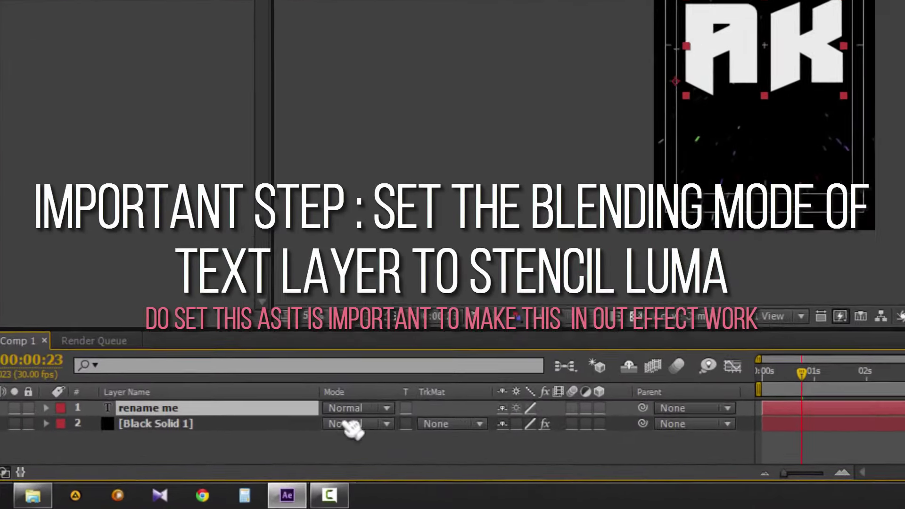
pyautogui.click(302, 428)
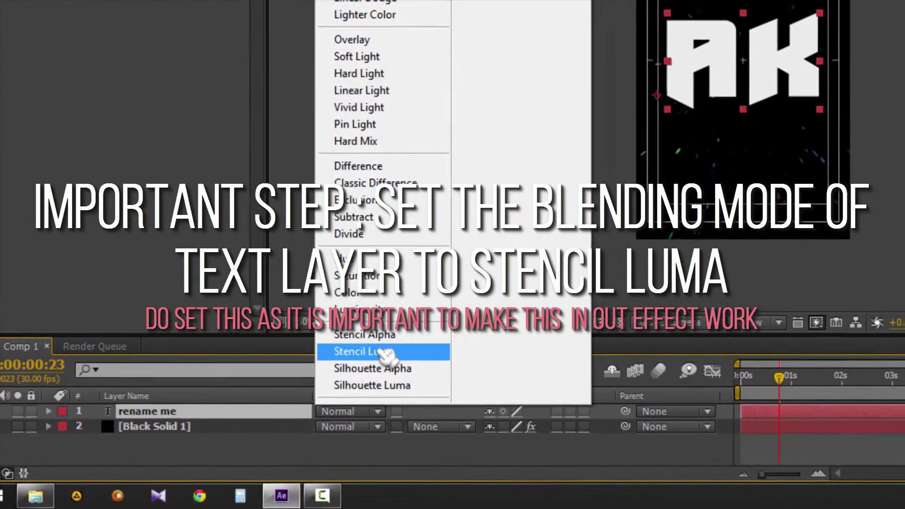
pyautogui.click(369, 361)
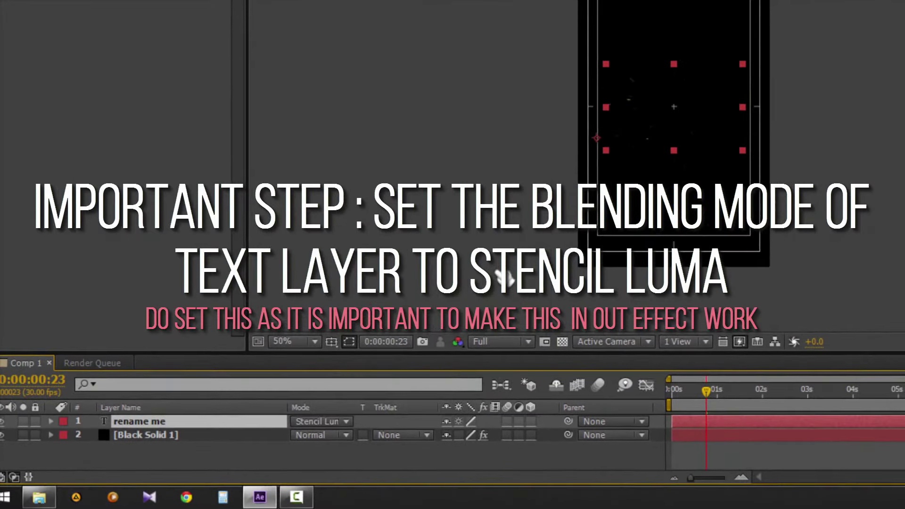
pyautogui.moveTo(679, 396); pyautogui.dragTo(598, 408)
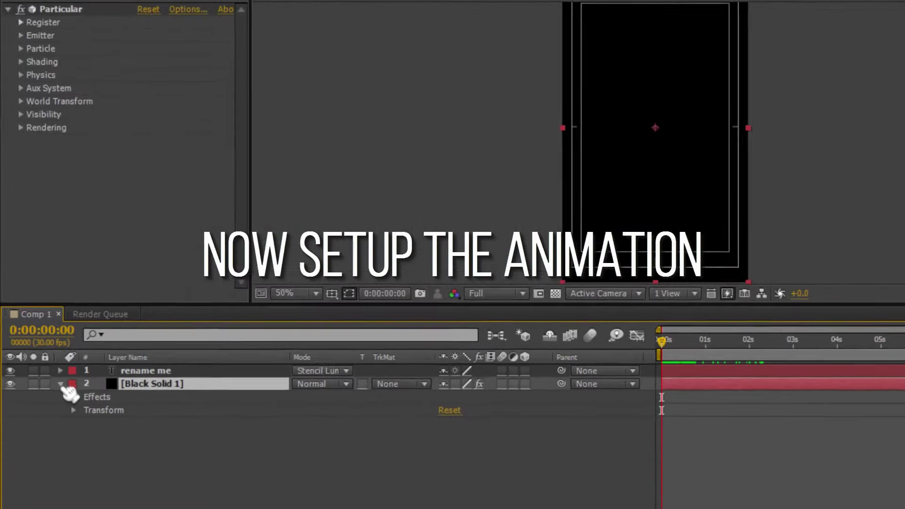
pyautogui.click(72, 397)
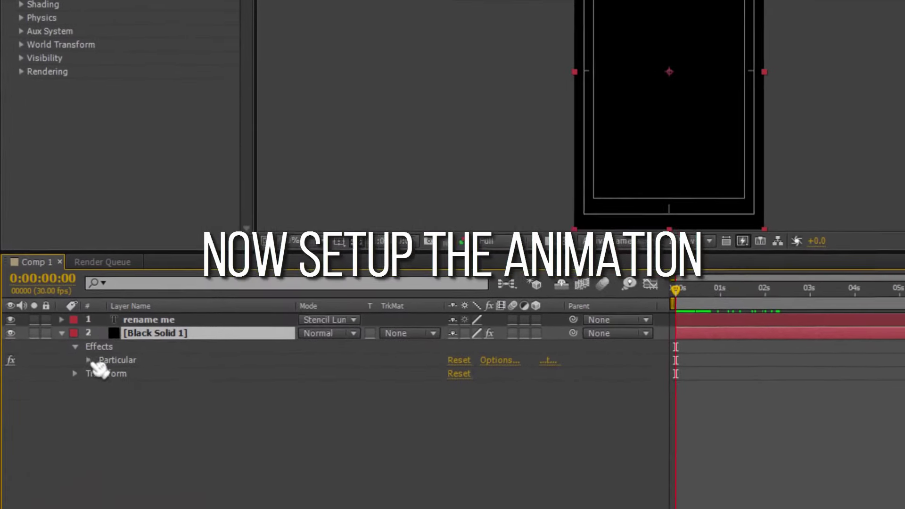
# Step: Enable keyframing on Particular's Particles/sec and set it to 100000
pyautogui.click(86, 410)
pyautogui.click(93, 335)
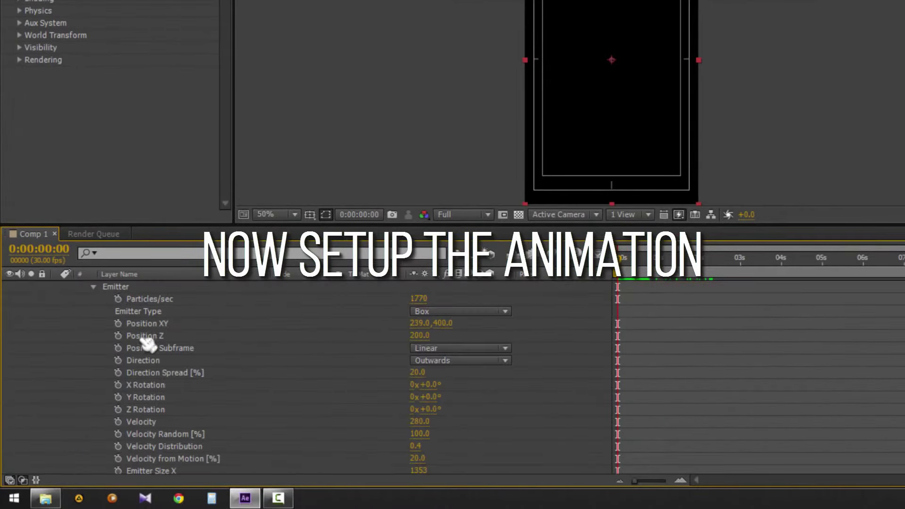
pyautogui.click(118, 299)
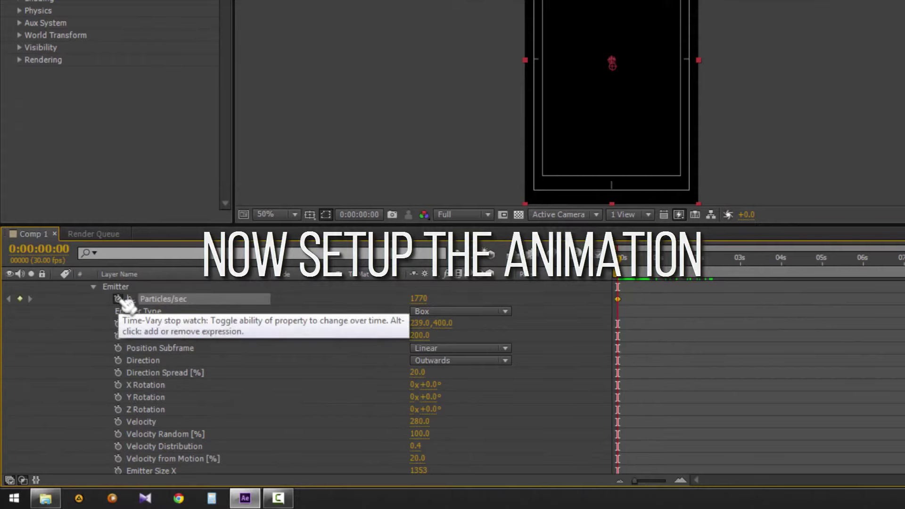
pyautogui.hotkey('ctrl', 'Up')
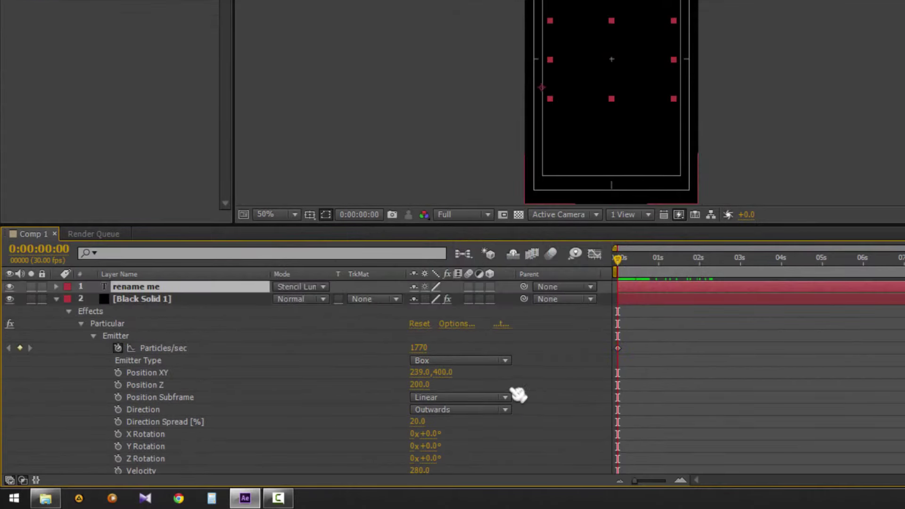
pyautogui.click(414, 347)
pyautogui.write('1')
pyautogui.click(619, 314)
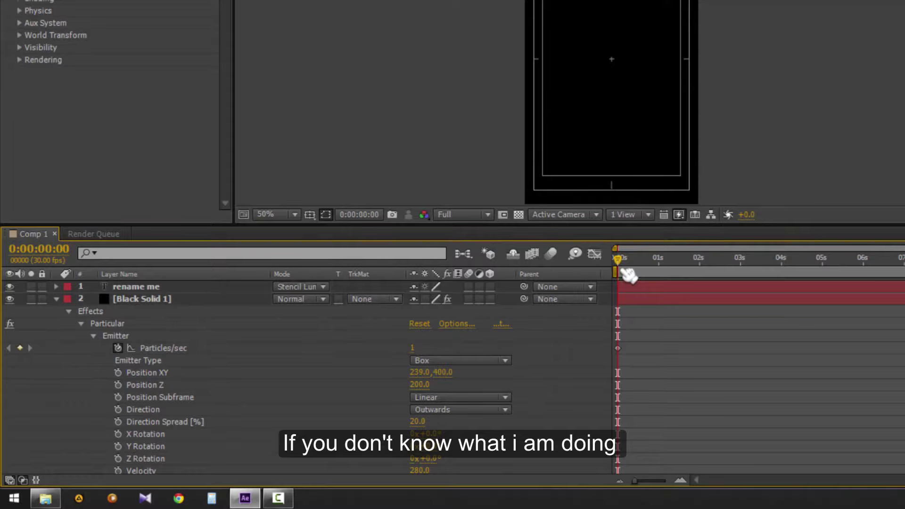
pyautogui.press('space')
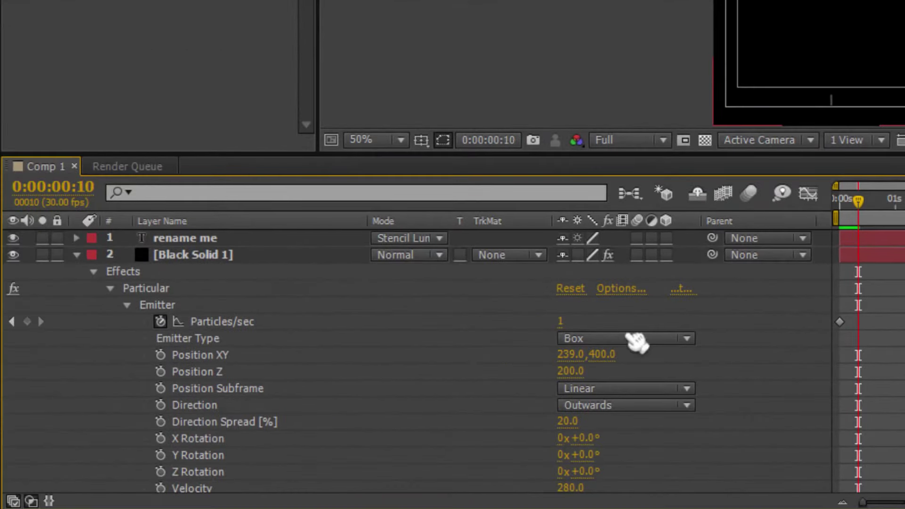
pyautogui.moveTo(561, 323); pyautogui.dragTo(644, 347)
pyautogui.write('000')
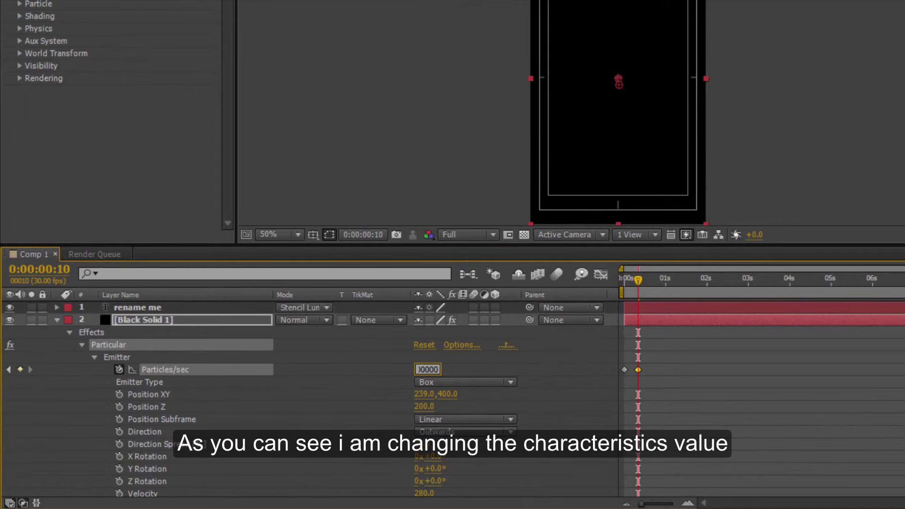
pyautogui.write('0')
pyautogui.press('Return')
# Step: Adjust the Particles/sec keyframes so emission jumps from 0 at frame 7 to 100000 at frame 9
pyautogui.press('pageup')
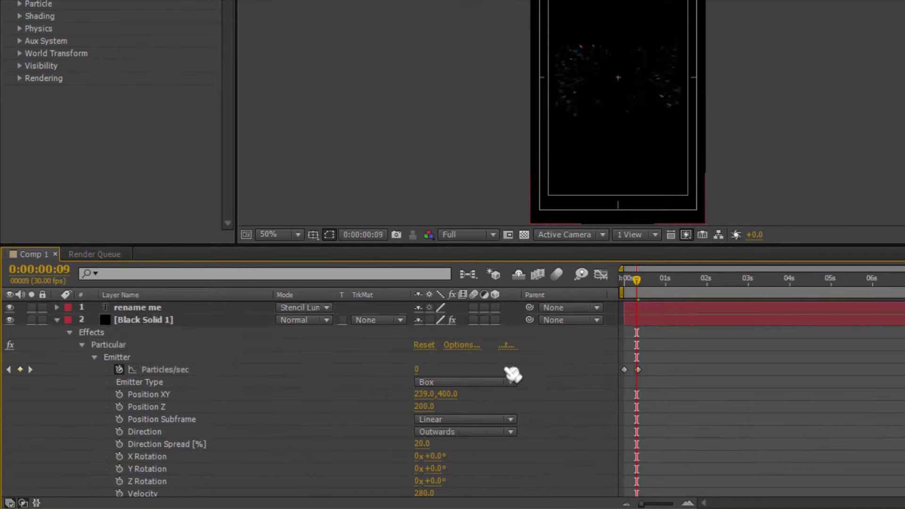
pyautogui.press('pageup')
pyautogui.press('pageup')
pyautogui.moveTo(624, 369); pyautogui.dragTo(635, 376)
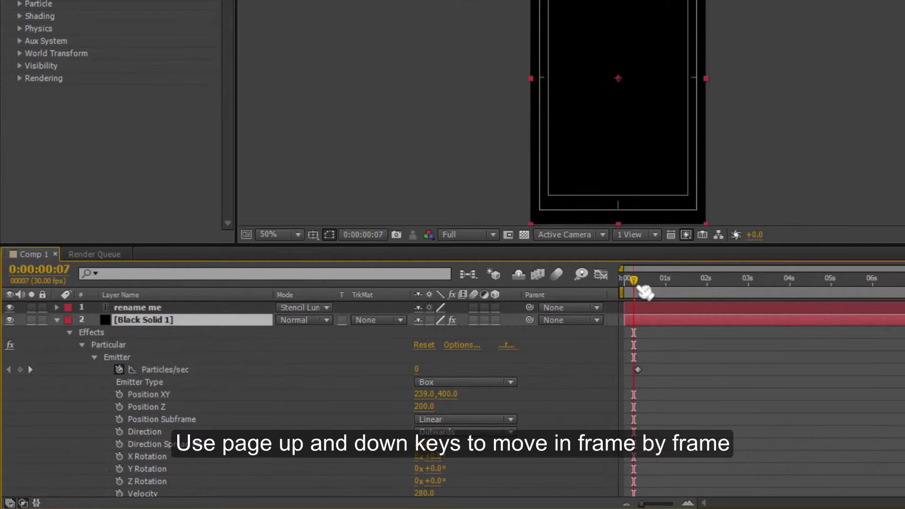
pyautogui.press('pagedown')
pyautogui.press('pagedown')
pyautogui.press('pagedown')
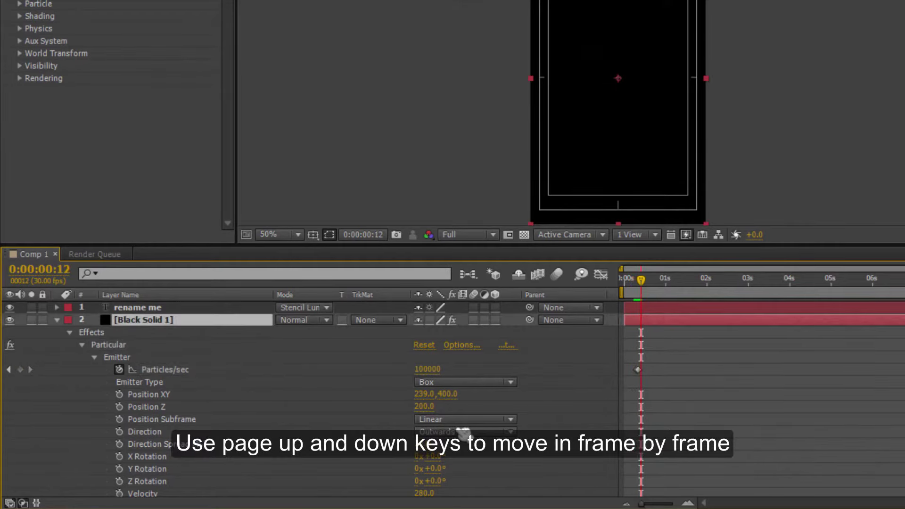
pyautogui.press('pageup')
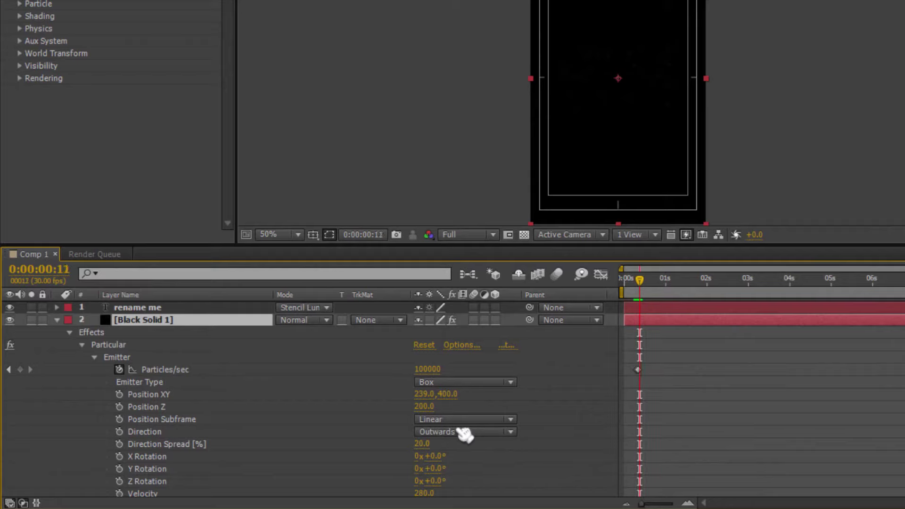
pyautogui.press('pageup')
pyautogui.press('pageup')
pyautogui.press('pageup')
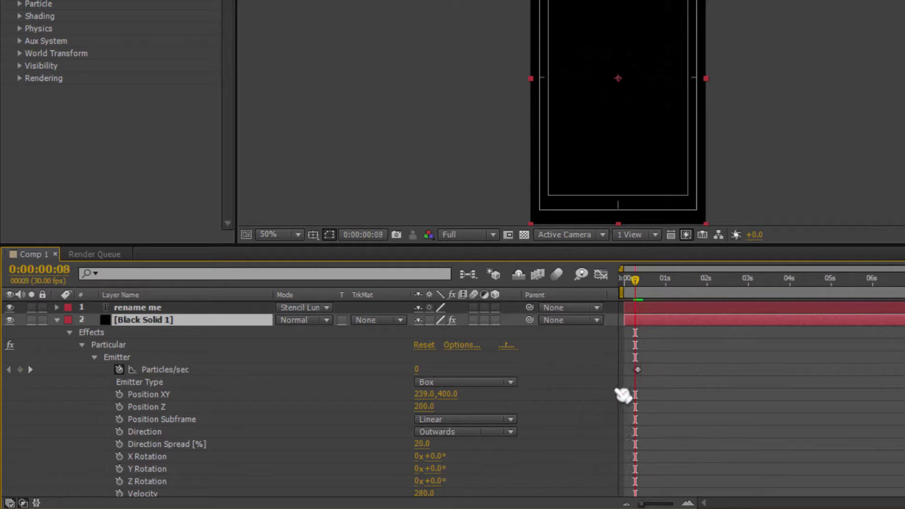
pyautogui.press('pagedown')
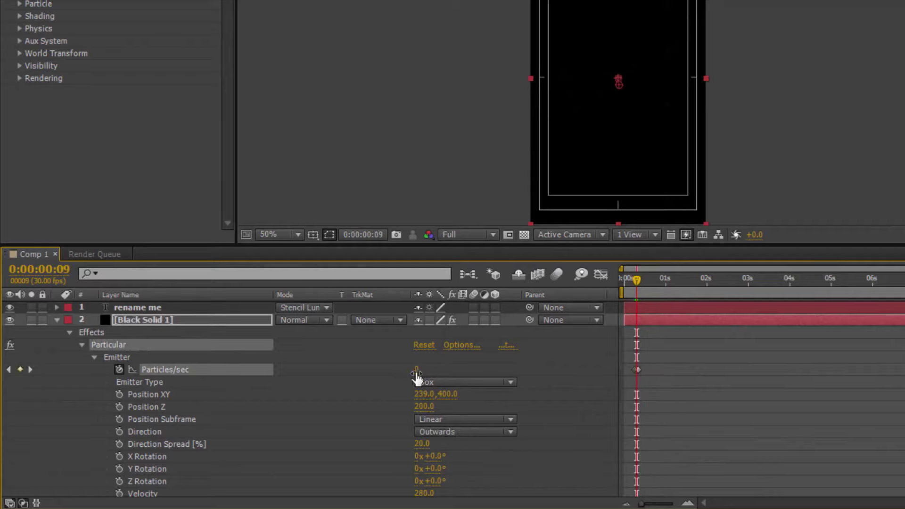
pyautogui.click(419, 369)
pyautogui.click(511, 391)
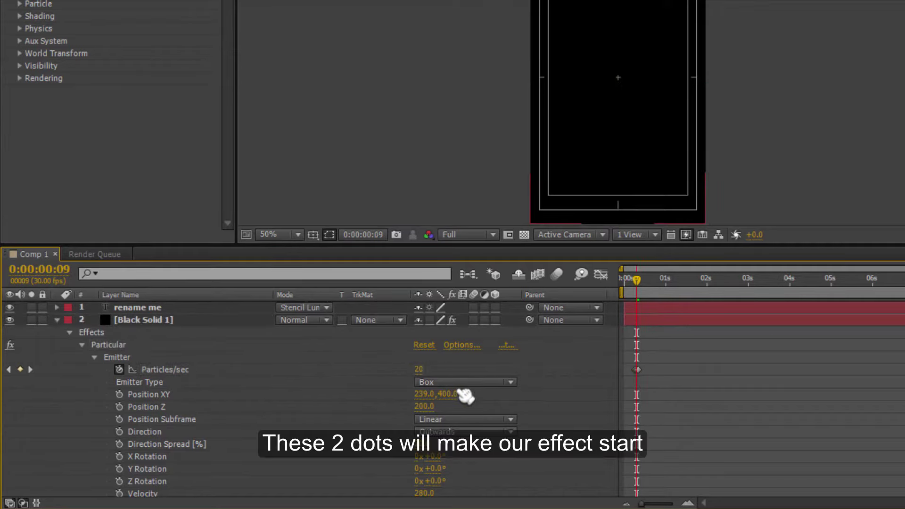
pyautogui.click(417, 370)
pyautogui.write('9999')
pyautogui.press('Return')
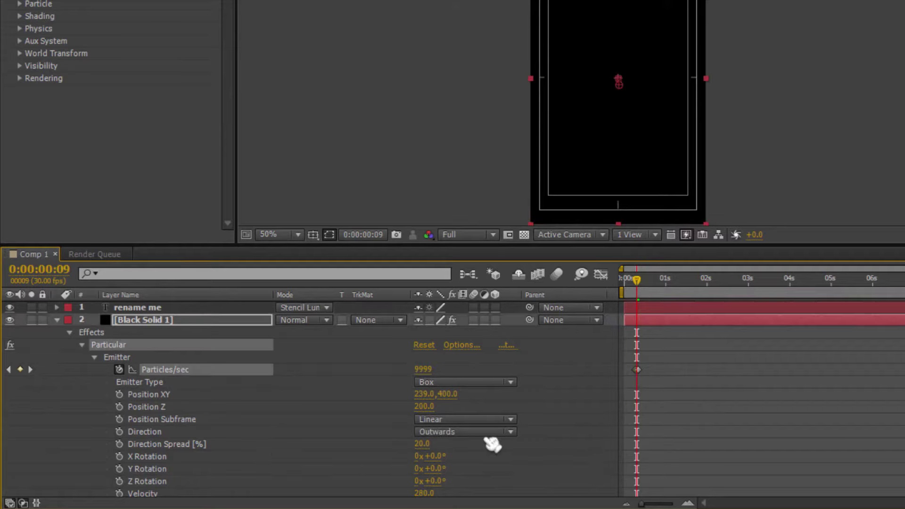
pyautogui.press('space')
# Step: Start keyframing Particular's Velocity with a first key at 0.0
pyautogui.scroll(1, 616, 121)
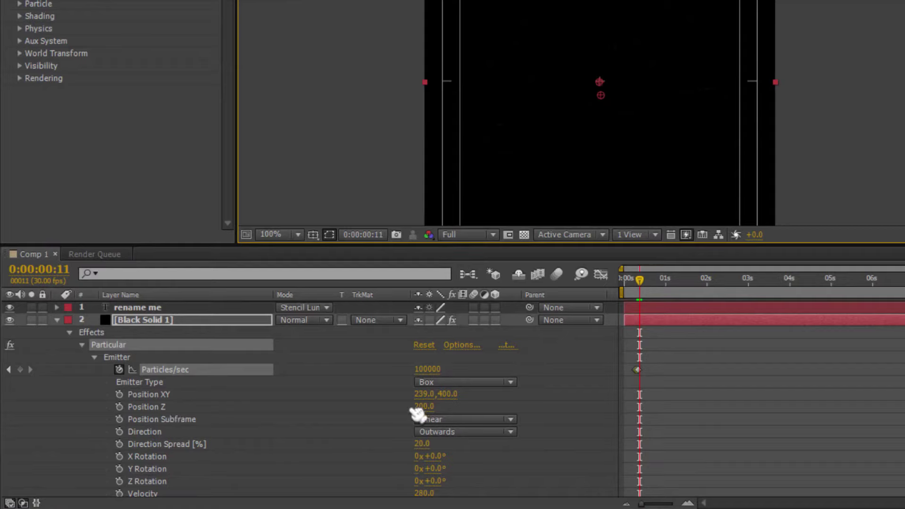
pyautogui.scroll(-1, 606, 434)
pyautogui.scroll(-1, 327, 454)
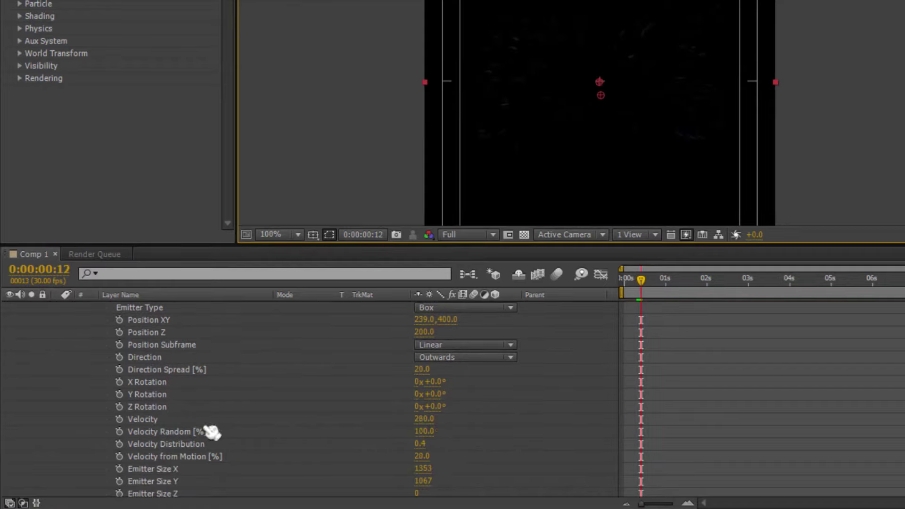
pyautogui.click(119, 419)
pyautogui.moveTo(433, 419); pyautogui.dragTo(395, 423)
pyautogui.click(478, 422)
pyautogui.press('space')
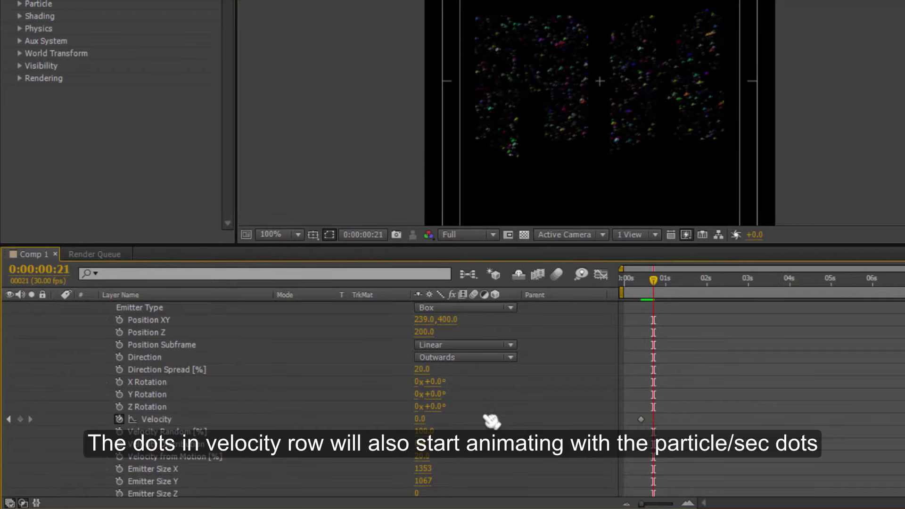
# Step: Add Velocity keyframes that spike to 555 and then settle at 115
pyautogui.click(21, 420)
pyautogui.write('5')
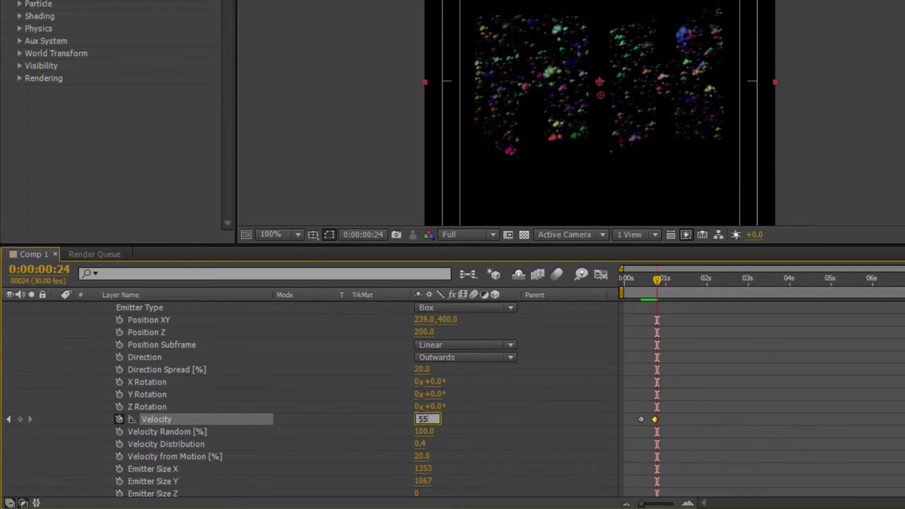
pyautogui.write('5')
pyautogui.press('Return')
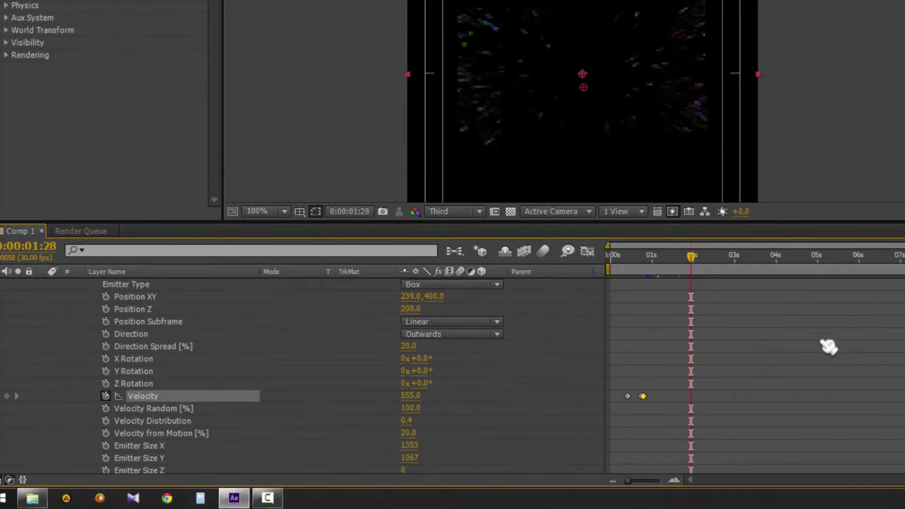
pyautogui.scroll(3, 898, 314)
pyautogui.scroll(-3, 898, 314)
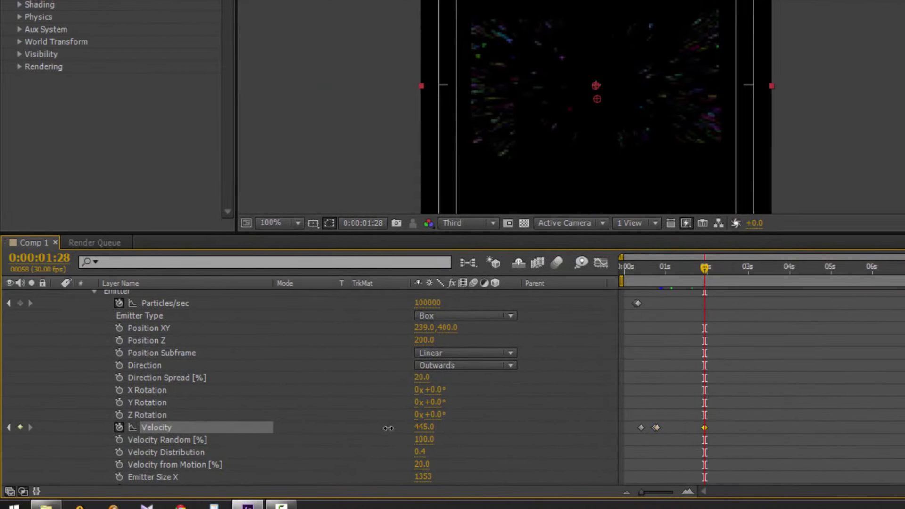
pyautogui.click(424, 427)
pyautogui.write('-2165')
pyautogui.press('Return')
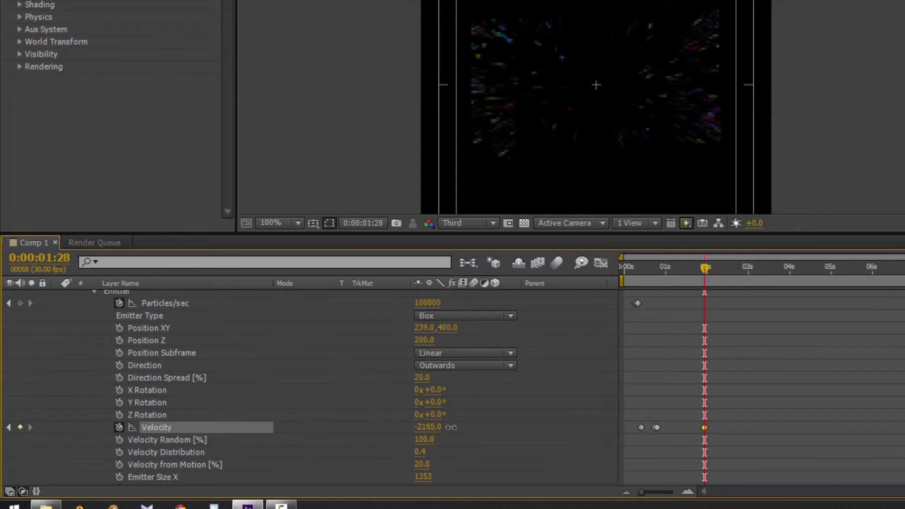
pyautogui.moveTo(451, 427); pyautogui.dragTo(602, 427)
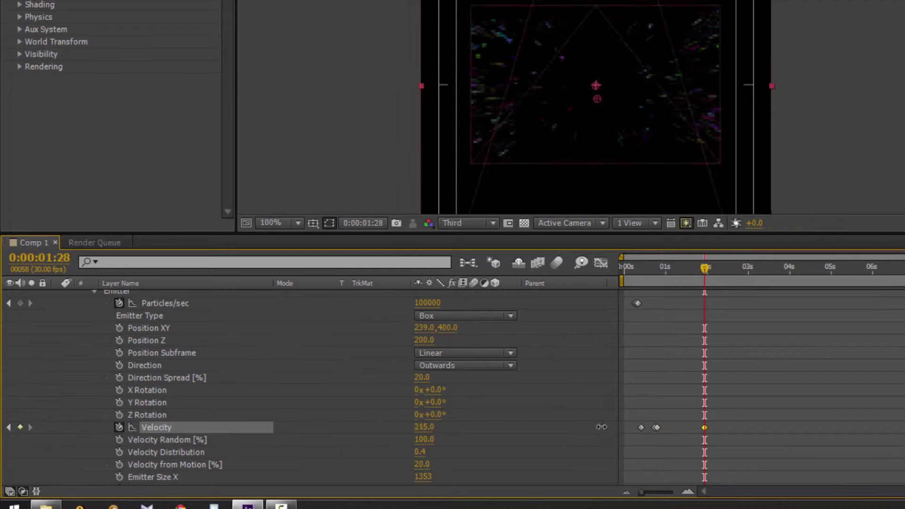
pyautogui.press('pagedown')
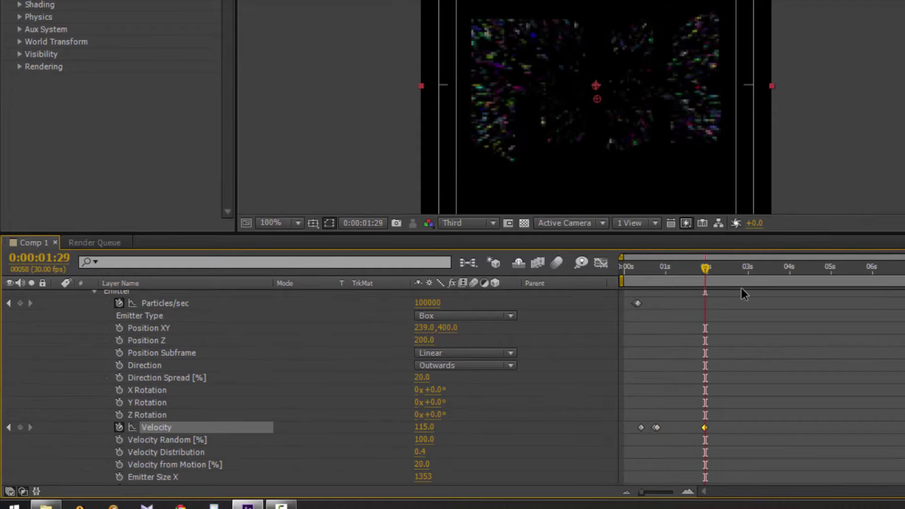
# Step: Drag the last Velocity keyframe (115) out to about 5 seconds
pyautogui.moveTo(706, 267); pyautogui.dragTo(748, 268)
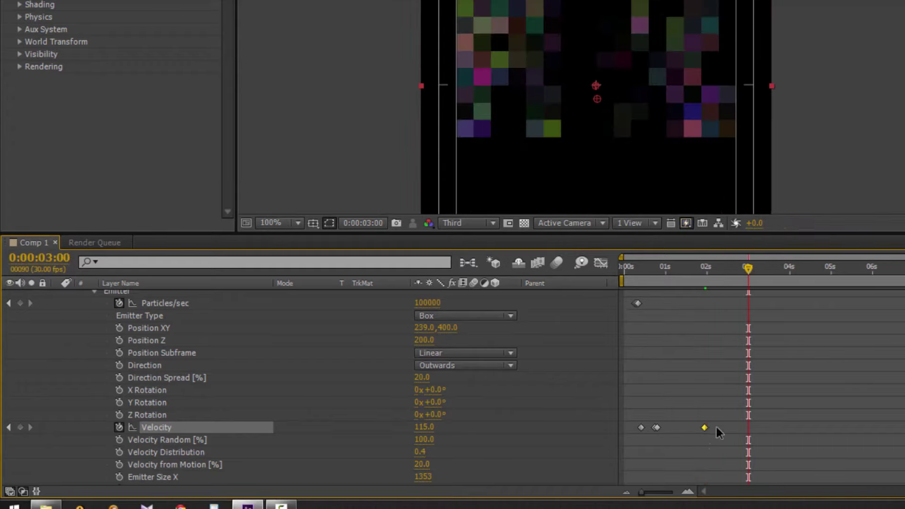
pyautogui.moveTo(720, 440); pyautogui.dragTo(660, 404)
pyautogui.moveTo(705, 427); pyautogui.dragTo(843, 437)
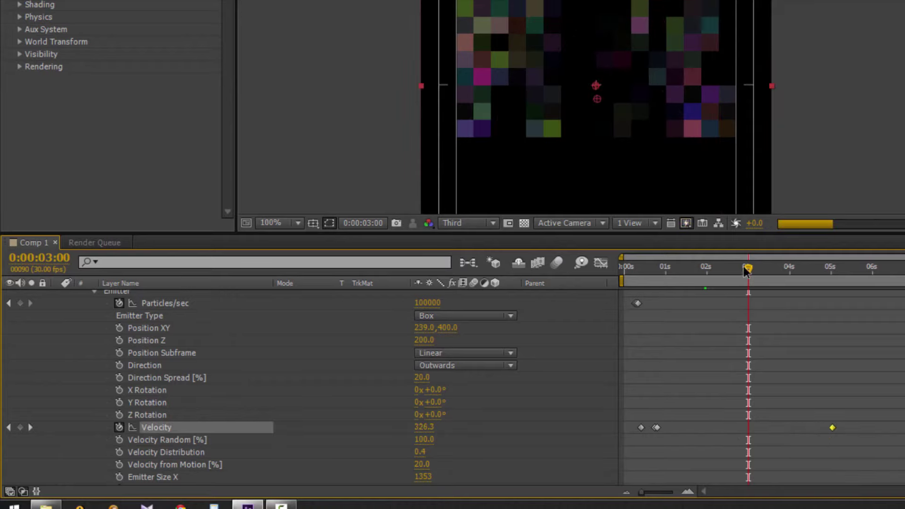
pyautogui.moveTo(748, 269); pyautogui.dragTo(871, 269)
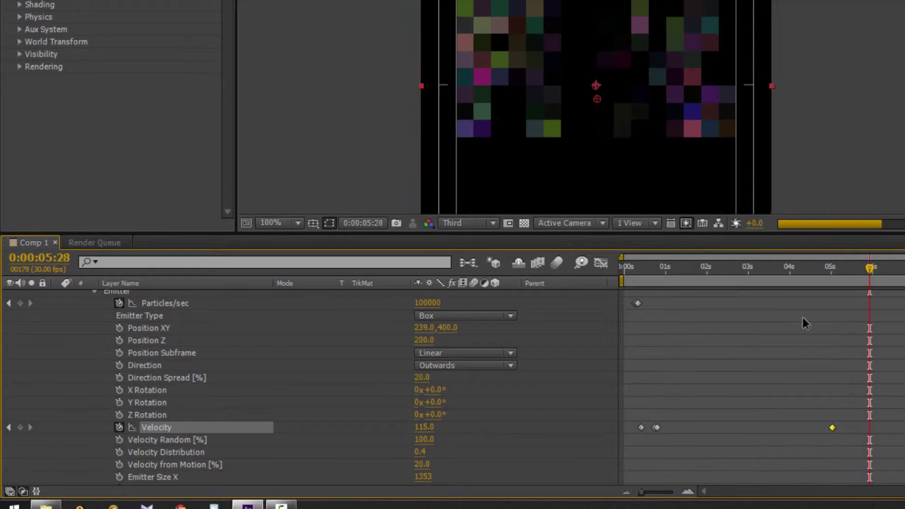
# Step: Key Particles/sec to 0 at 0:00:05:01
pyautogui.click(835, 273)
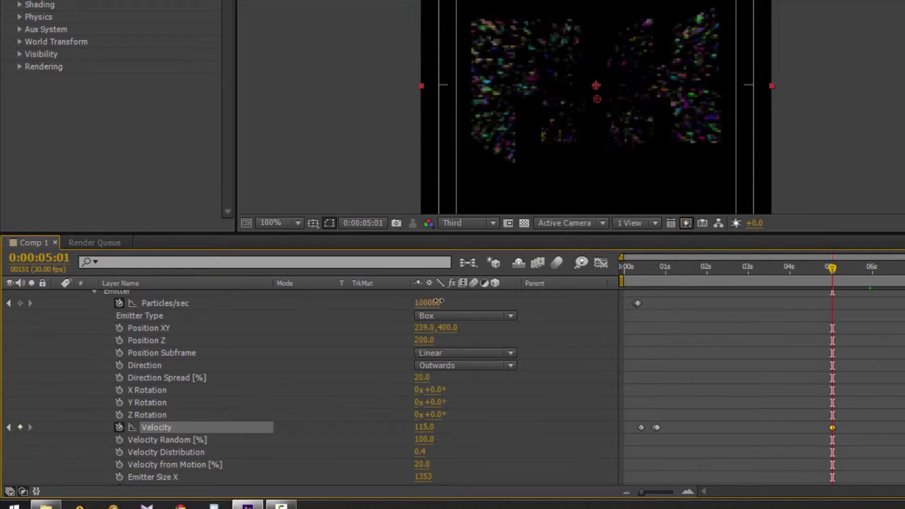
pyautogui.press('Return')
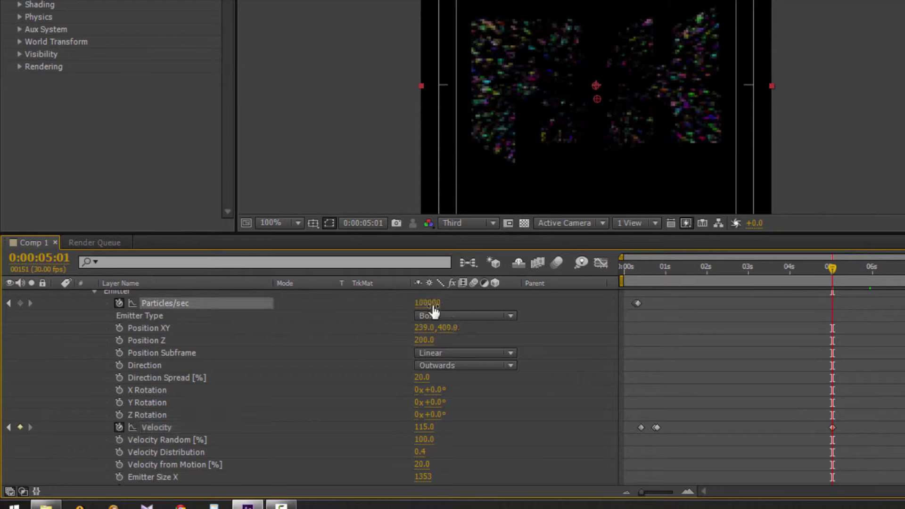
pyautogui.write('0')
pyautogui.press('Return')
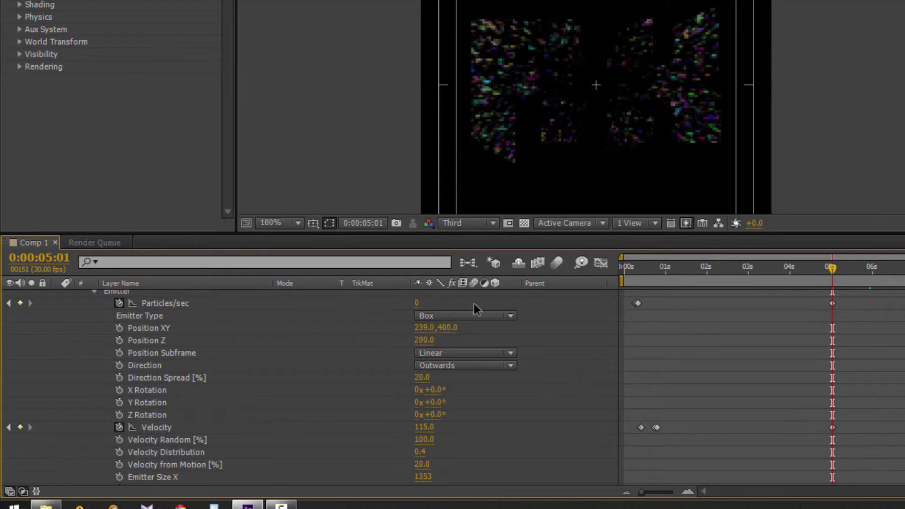
# Step: At 0:00:06:00, key Particles/sec back to 100000 and Velocity up to 1015
pyautogui.click(873, 269)
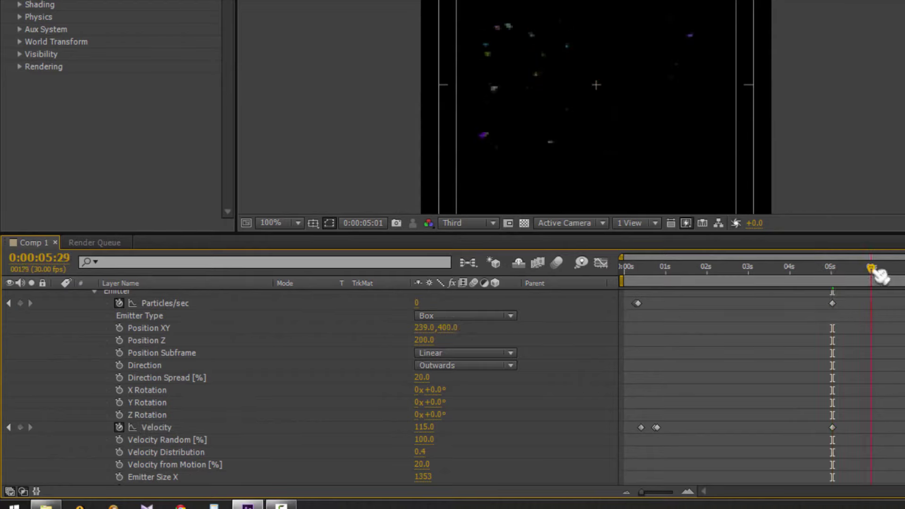
pyautogui.click(417, 303)
pyautogui.write('100000')
pyautogui.press('Return')
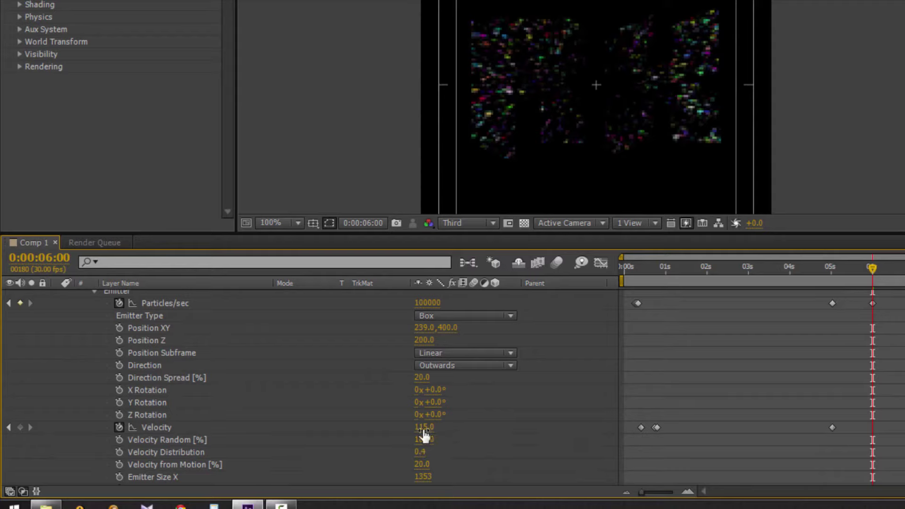
pyautogui.moveTo(424, 428)
pyautogui.mouseDown()
pyautogui.moveTo(466, 428)
pyautogui.moveTo(461, 434)
pyautogui.mouseUp()
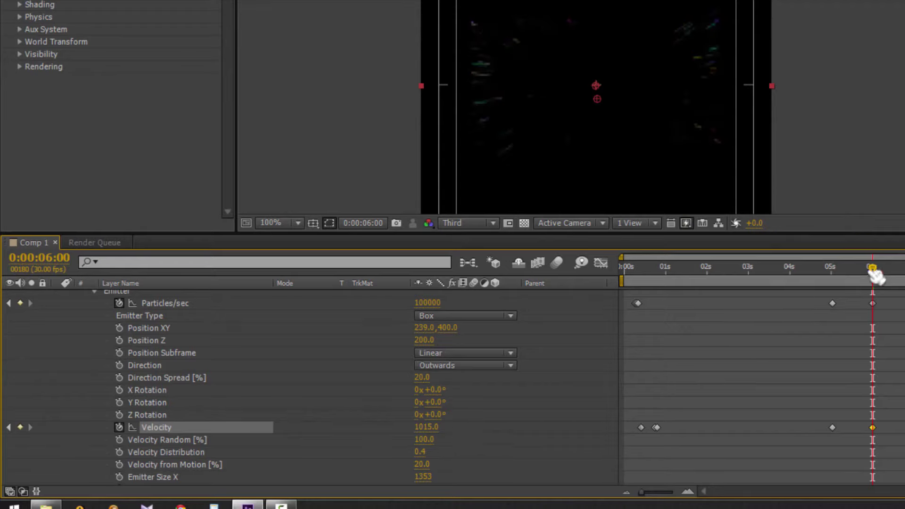
pyautogui.moveTo(873, 269); pyautogui.dragTo(875, 269)
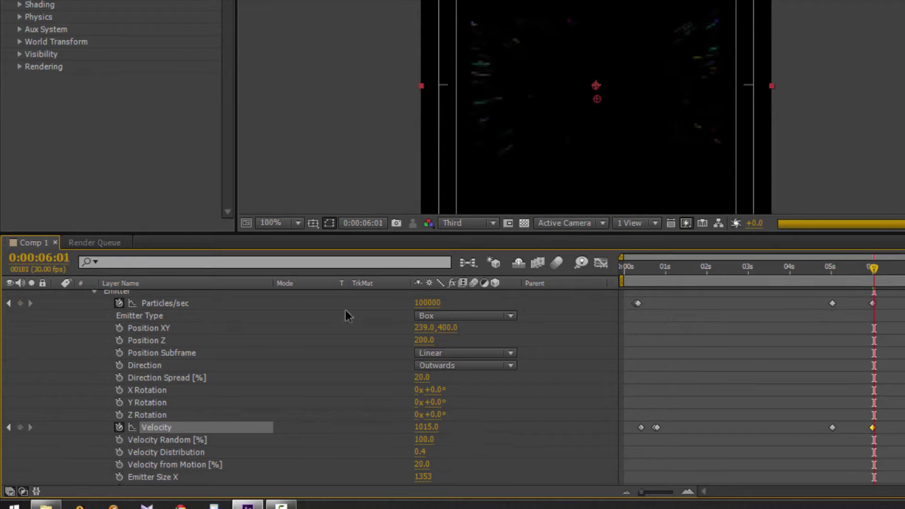
# Step: Key Particles/sec and Velocity to 0 at 0:00:06:01 and select those emitter keyframes
pyautogui.click(437, 302)
pyautogui.click(426, 427)
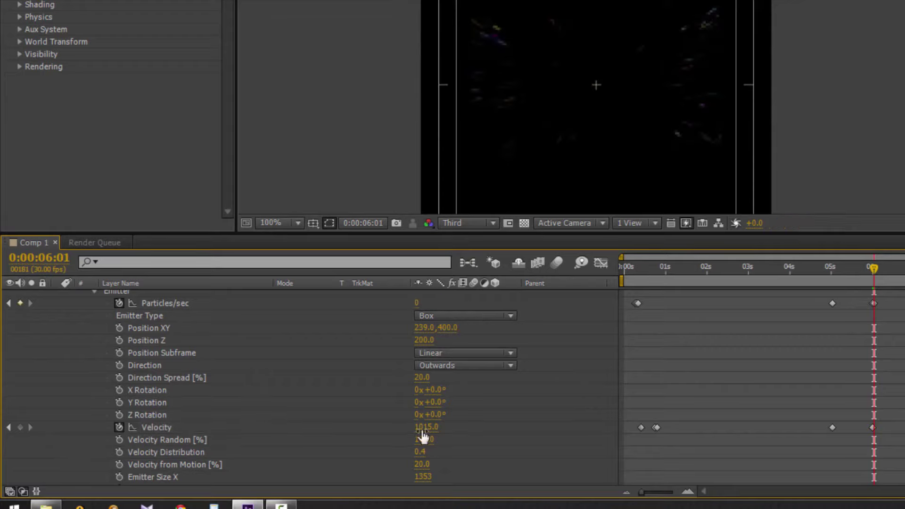
pyautogui.write('0')
pyautogui.press('Return')
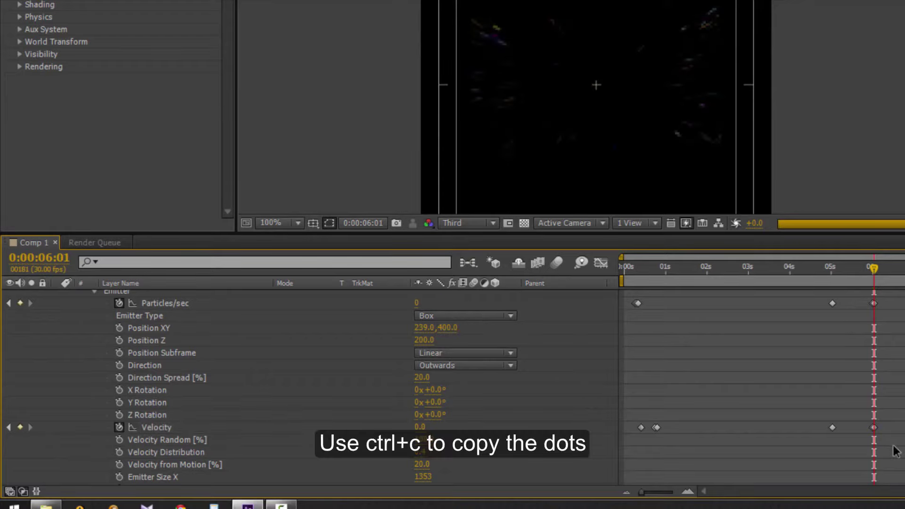
pyautogui.moveTo(894, 446); pyautogui.dragTo(863, 297)
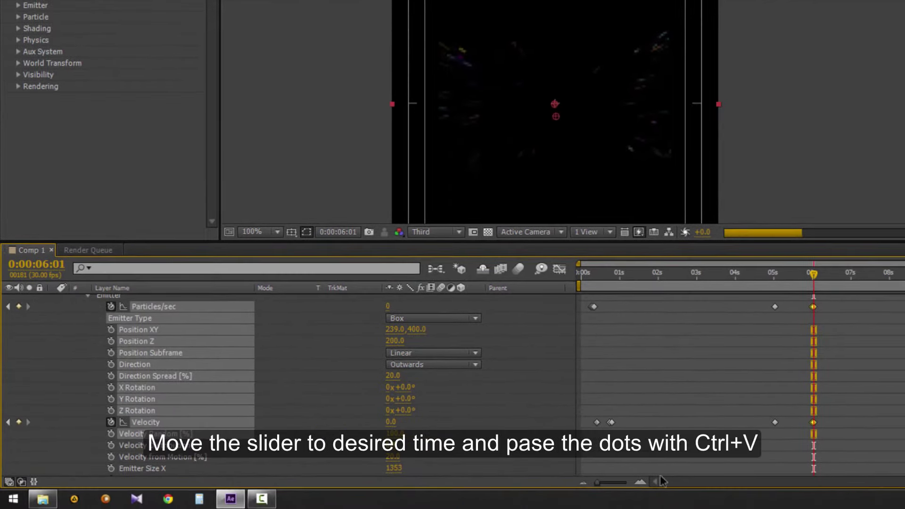
# Step: Paste the emitter keyframes at 0:00:07:00, then return the playhead to the start
pyautogui.moveTo(849, 331); pyautogui.dragTo(847, 323)
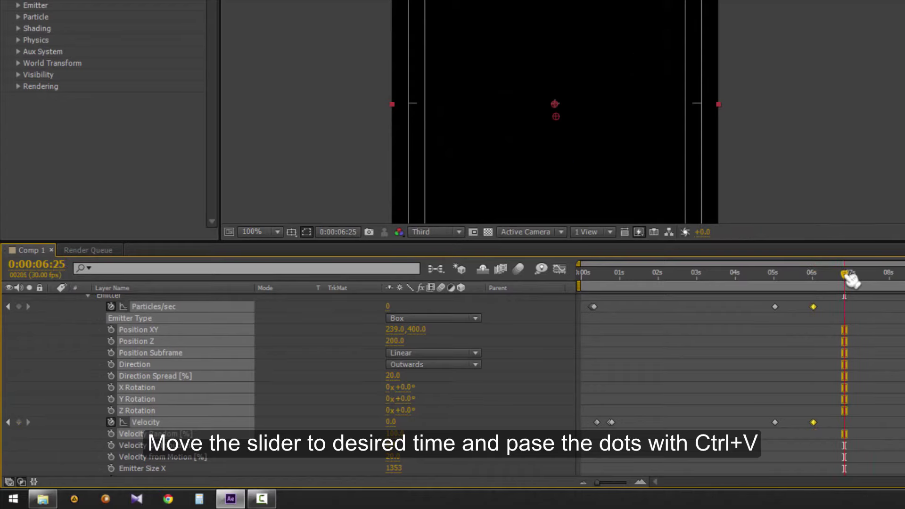
pyautogui.moveTo(851, 280); pyautogui.dragTo(859, 281)
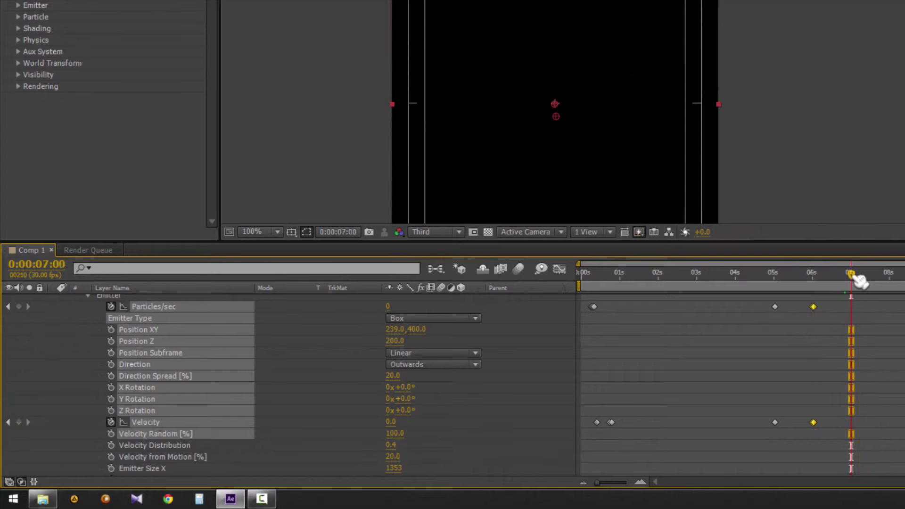
pyautogui.hotkey('ctrl', 'v')
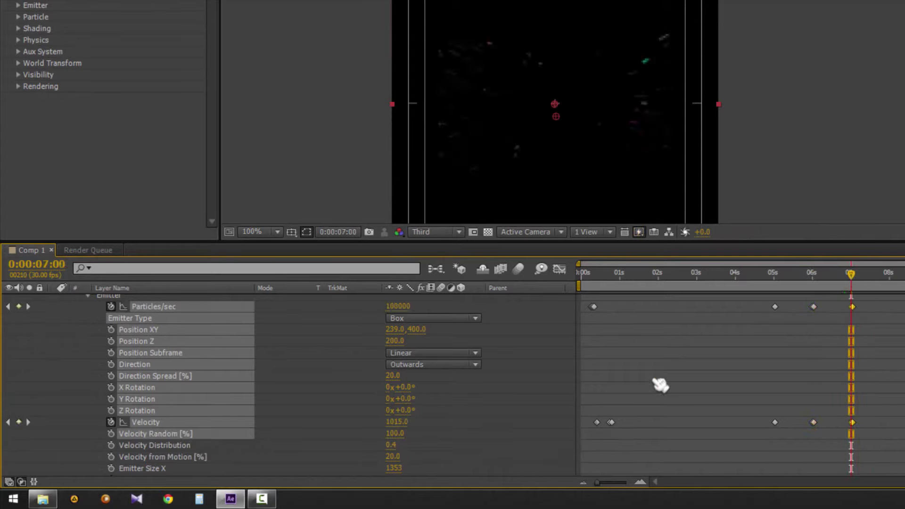
pyautogui.moveTo(850, 282); pyautogui.dragTo(581, 302)
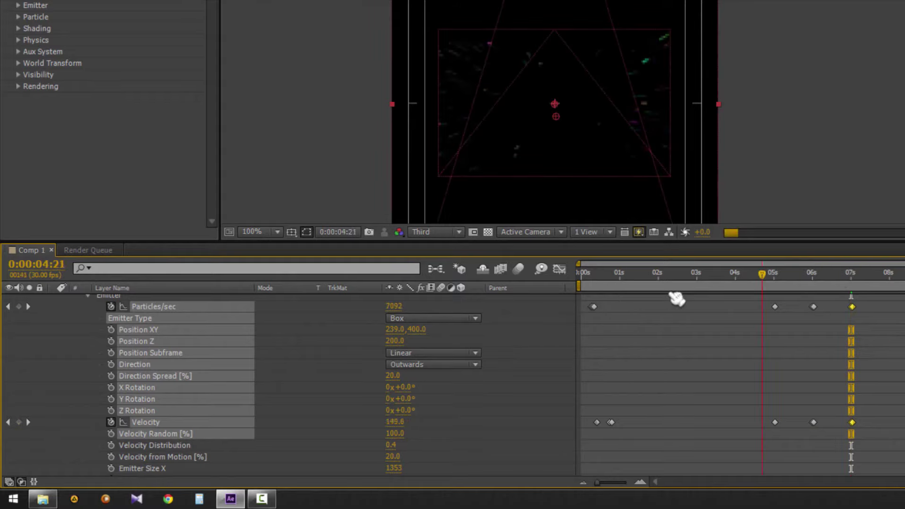
pyautogui.scroll(2, 52, 330)
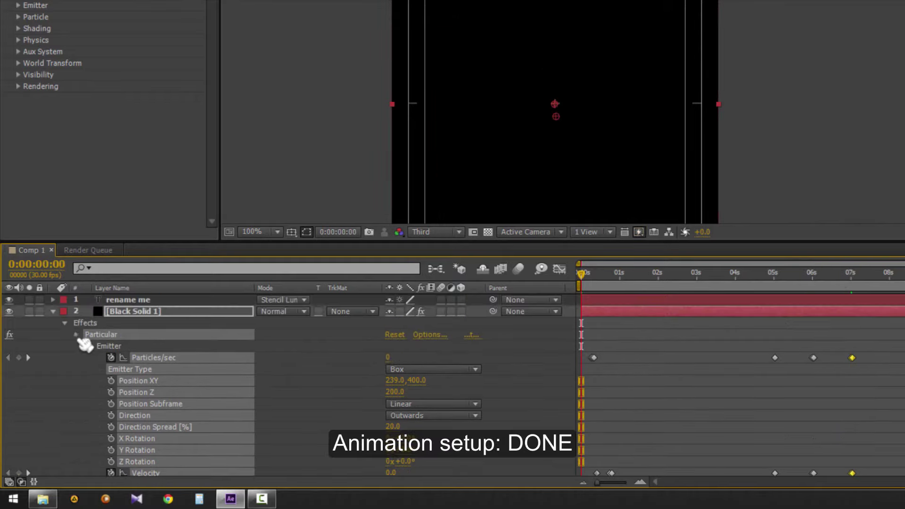
# Step: Collapse the Particular effect and the solid layer's properties
pyautogui.click(65, 323)
pyautogui.click(53, 311)
pyautogui.click(165, 375)
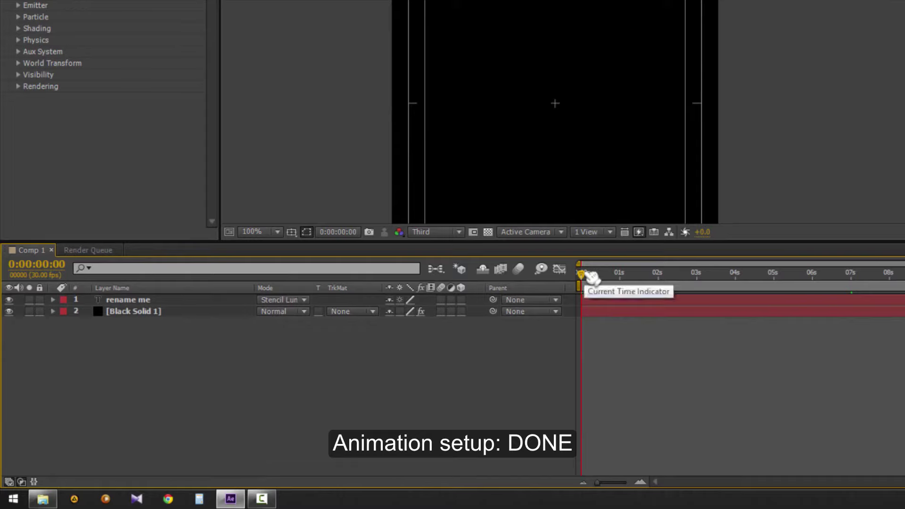
pyautogui.scroll(-2, 583, 160)
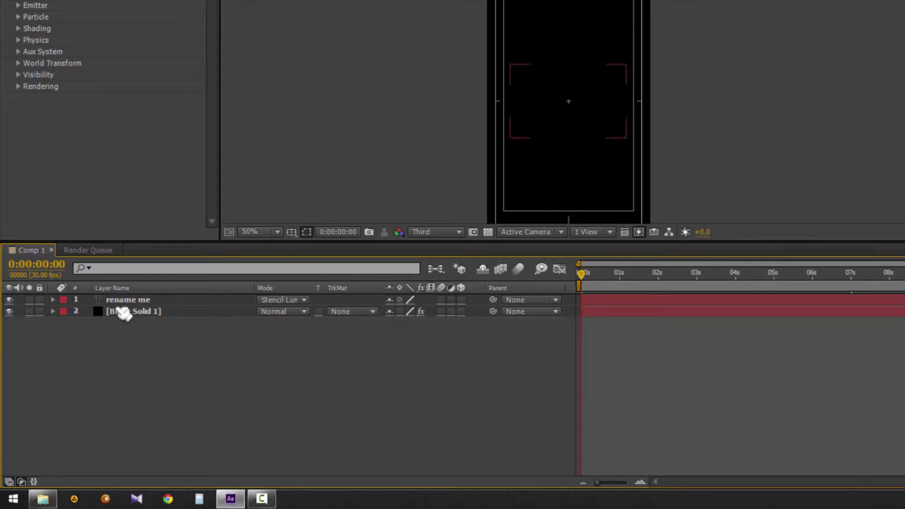
# Step: Rename the Black Solid 1 layer to 'particular'
pyautogui.click(142, 313)
pyautogui.doubleClick(146, 314)
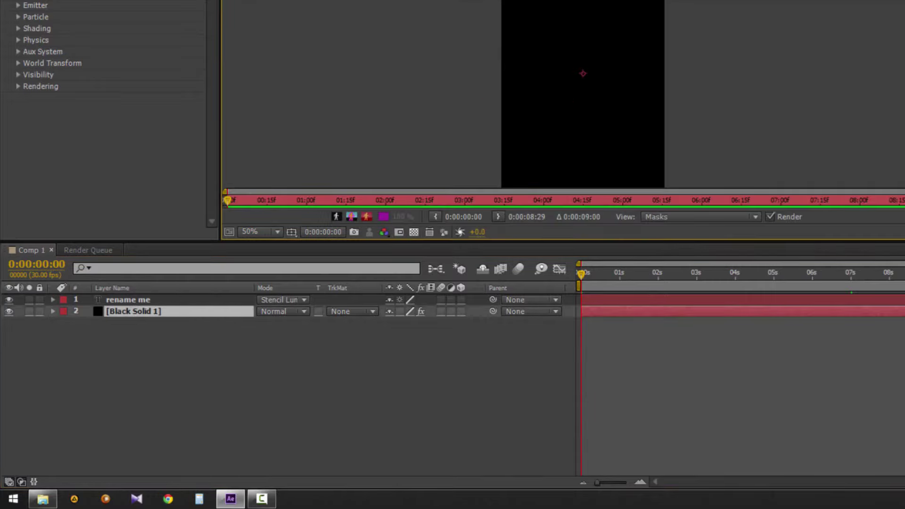
pyautogui.click(139, 313)
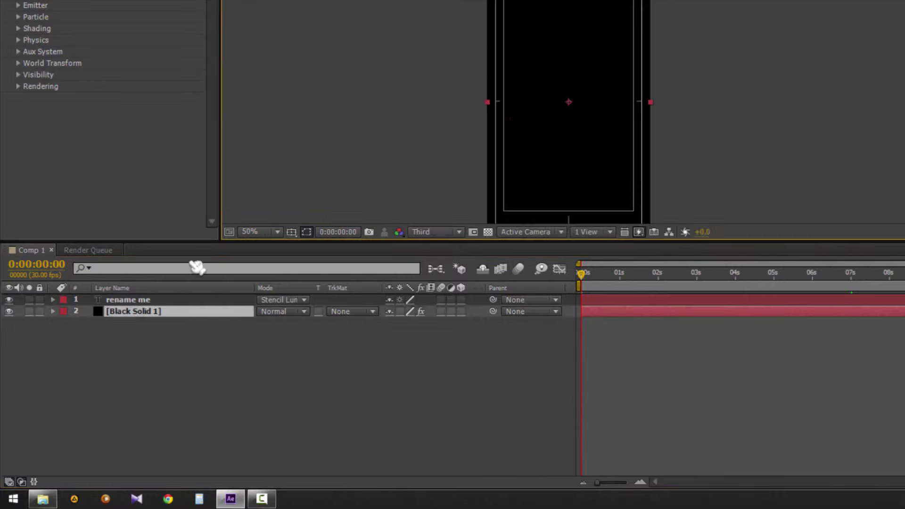
pyautogui.press('Return')
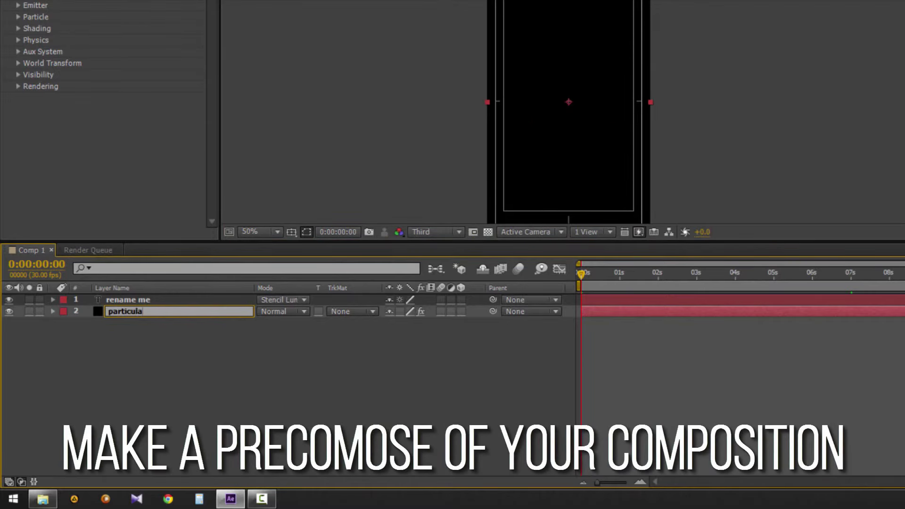
pyautogui.write('r')
pyautogui.press('Return')
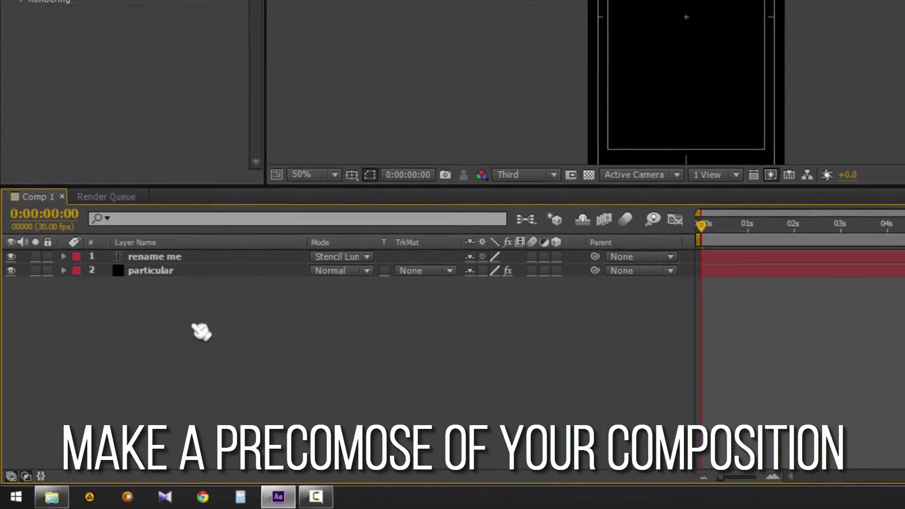
# Step: Pre-compose the particle and solid layers into a composition called 'my boot anim'
pyautogui.rightClick(133, 312)
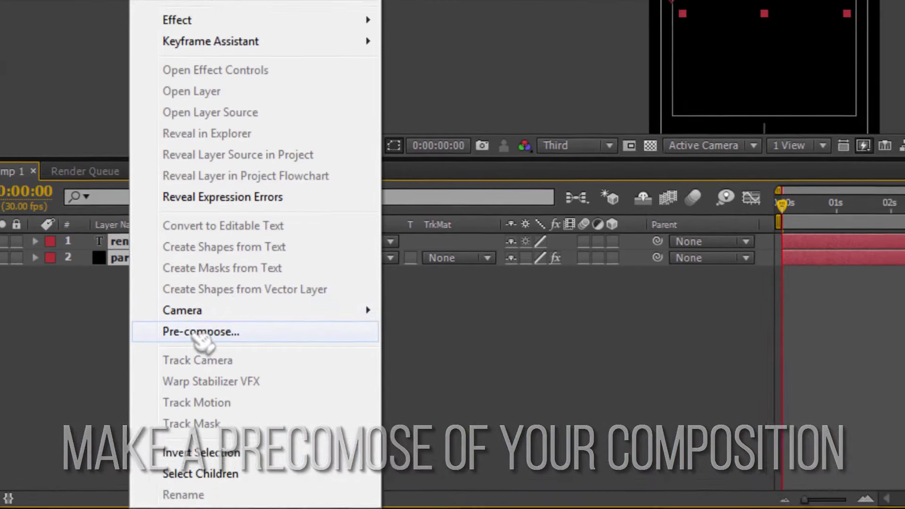
pyautogui.click(236, 307)
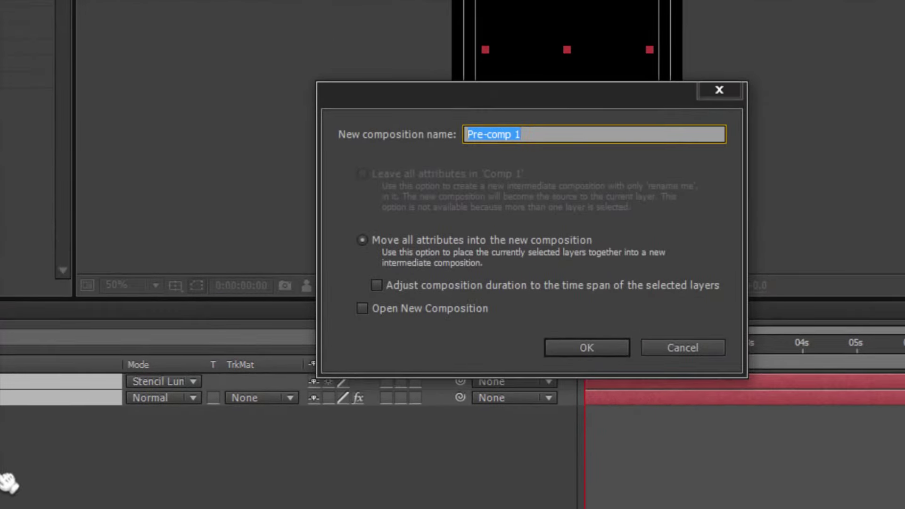
pyautogui.write('my boot anim')
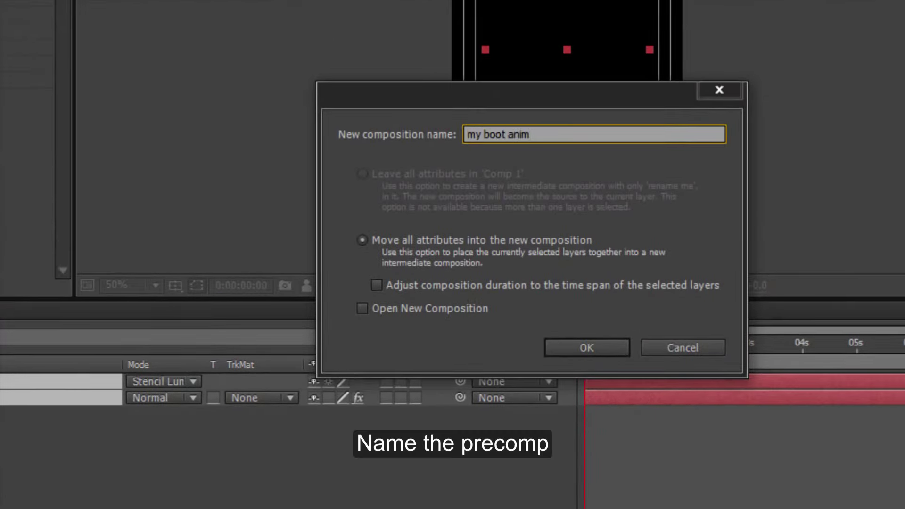
pyautogui.press('Return')
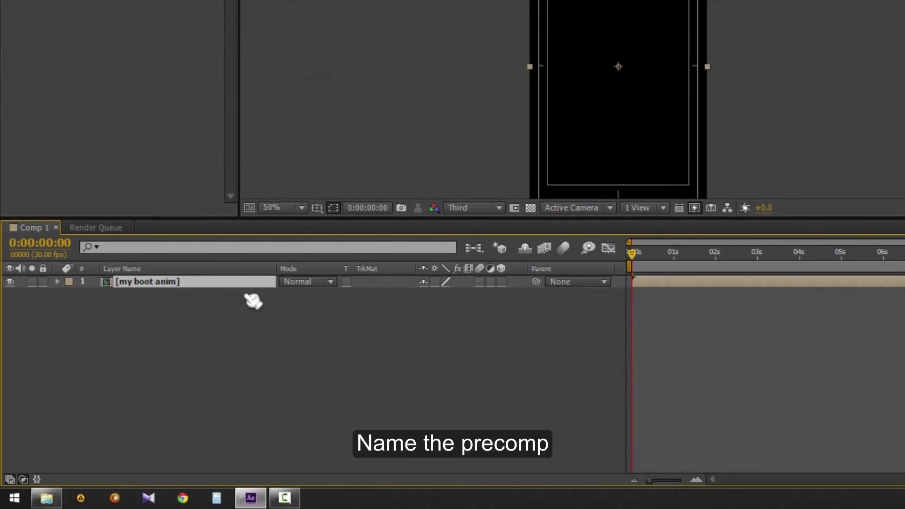
pyautogui.rightClick(245, 285)
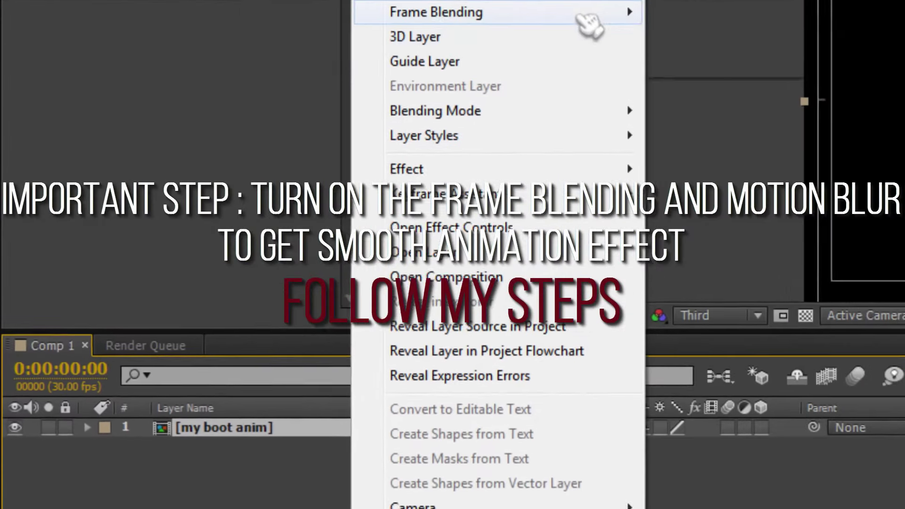
# Step: Set my boot anim to Pixel Motion frame blending and enable Comp 1's frame blending and motion blur
pyautogui.moveTo(336, 9)
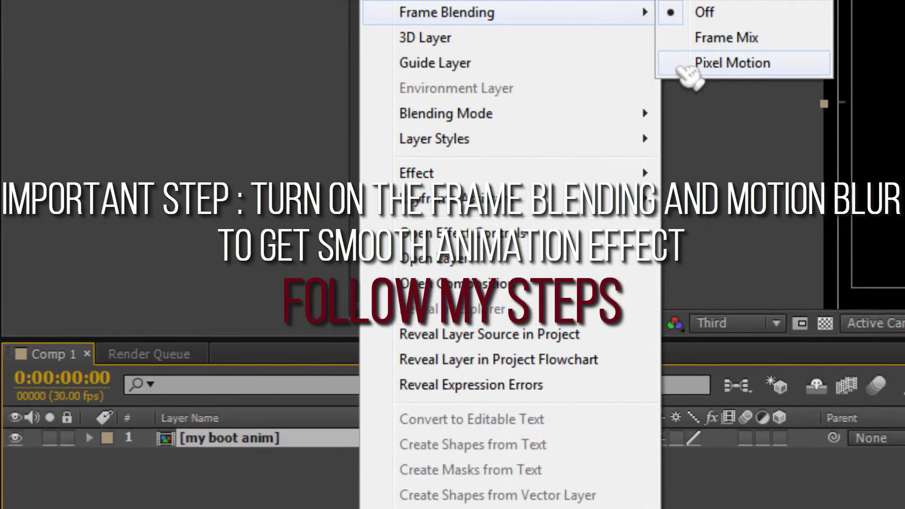
pyautogui.click(685, 70)
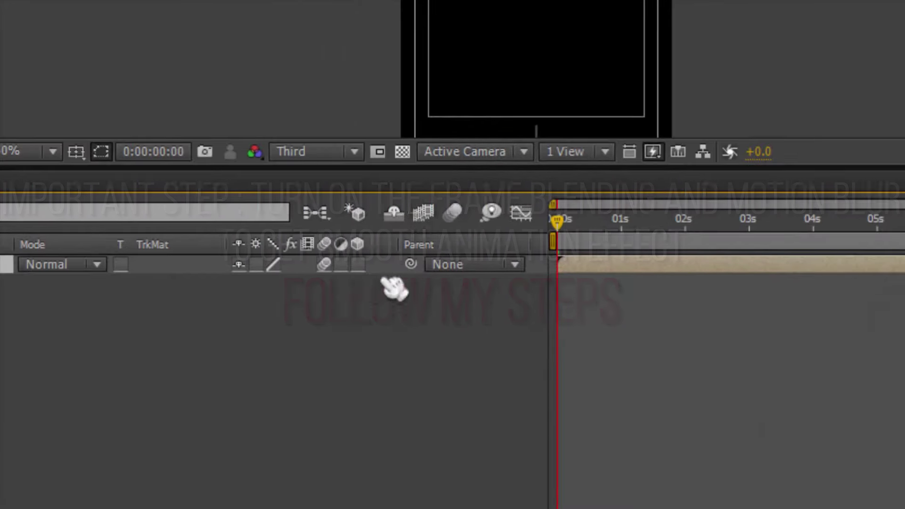
pyautogui.click(424, 212)
pyautogui.click(453, 212)
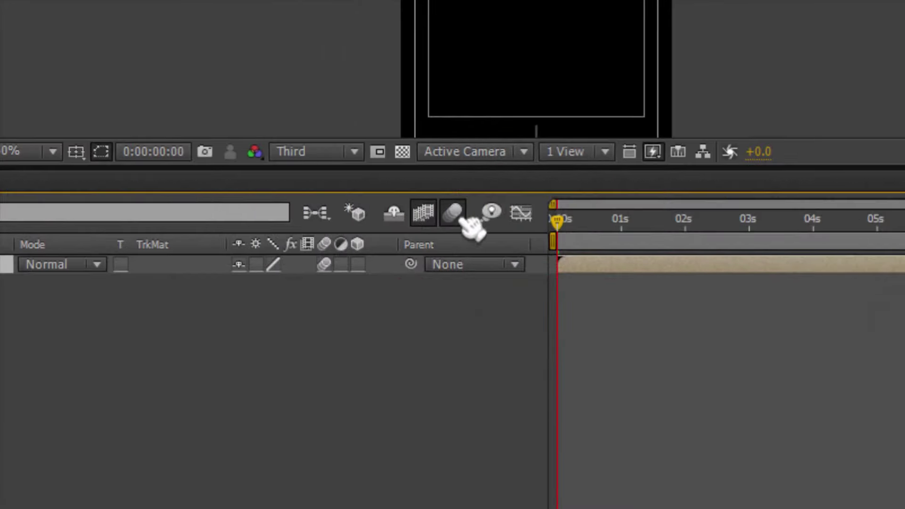
pyautogui.click(819, 271)
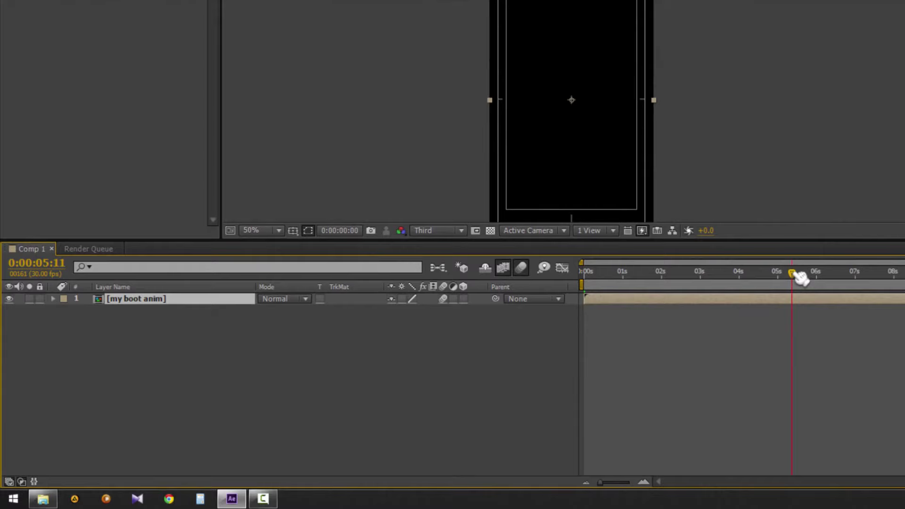
# Step: Open the my boot anim precomp and lower the preview resolution to Quarter
pyautogui.click(843, 273)
pyautogui.click(870, 273)
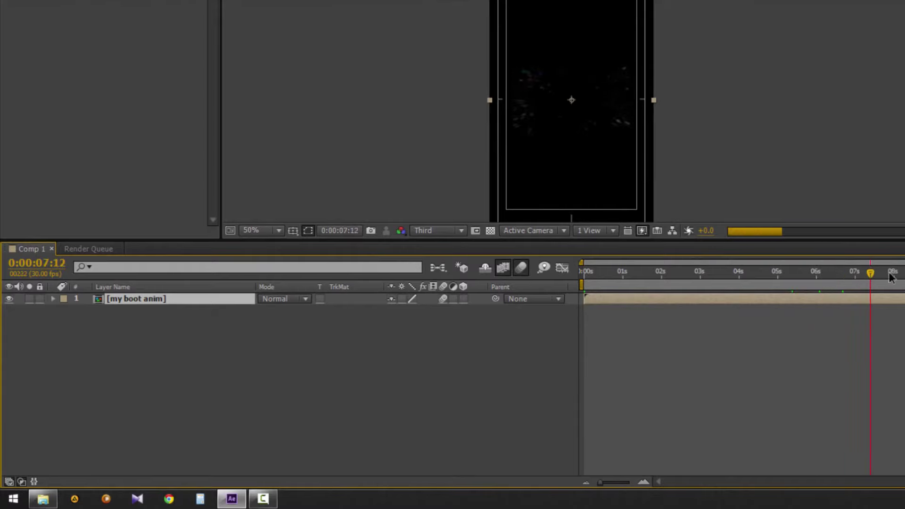
pyautogui.doubleClick(137, 299)
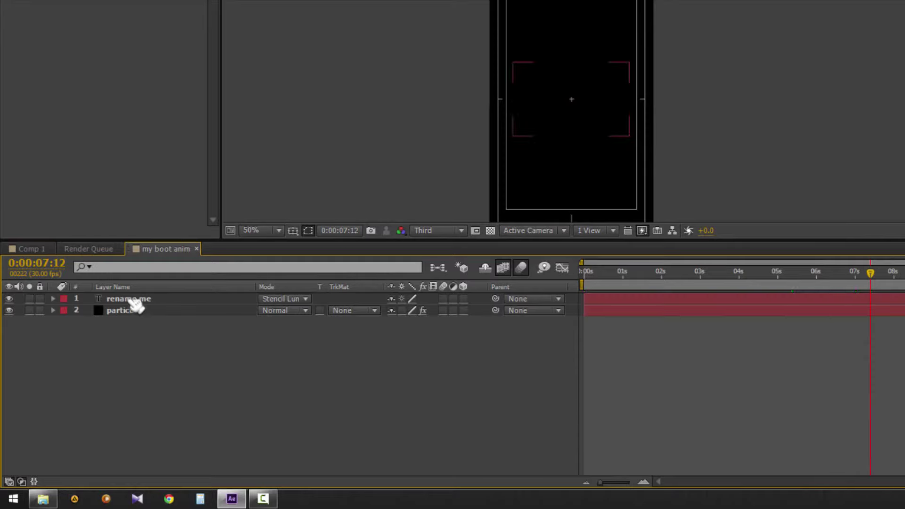
pyautogui.click(832, 273)
pyautogui.click(460, 232)
pyautogui.click(453, 302)
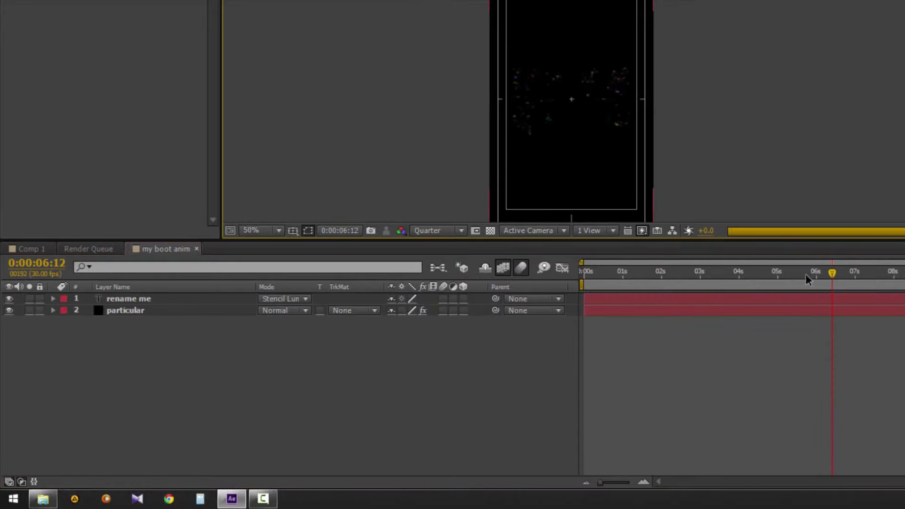
# Step: End the work area at 0:00:07:08 in my boot anim and in Comp 1
pyautogui.click(845, 273)
pyautogui.click(851, 279)
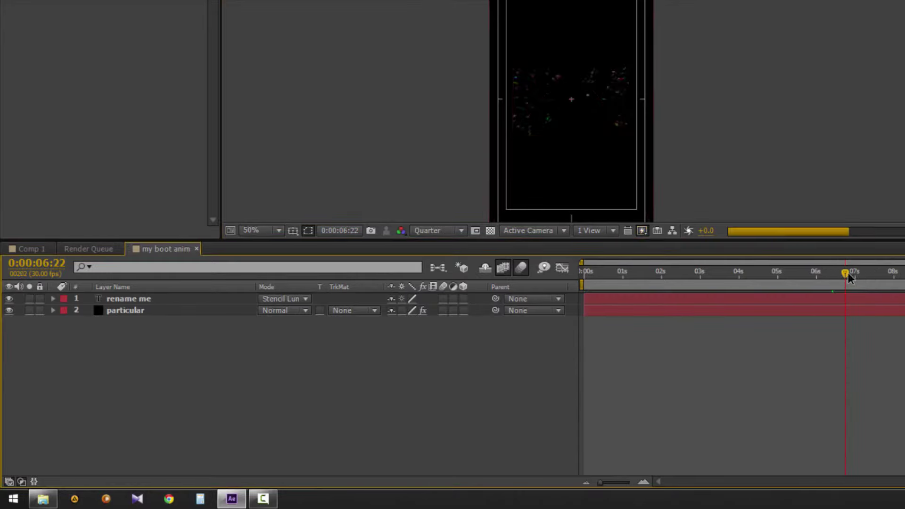
pyautogui.click(852, 274)
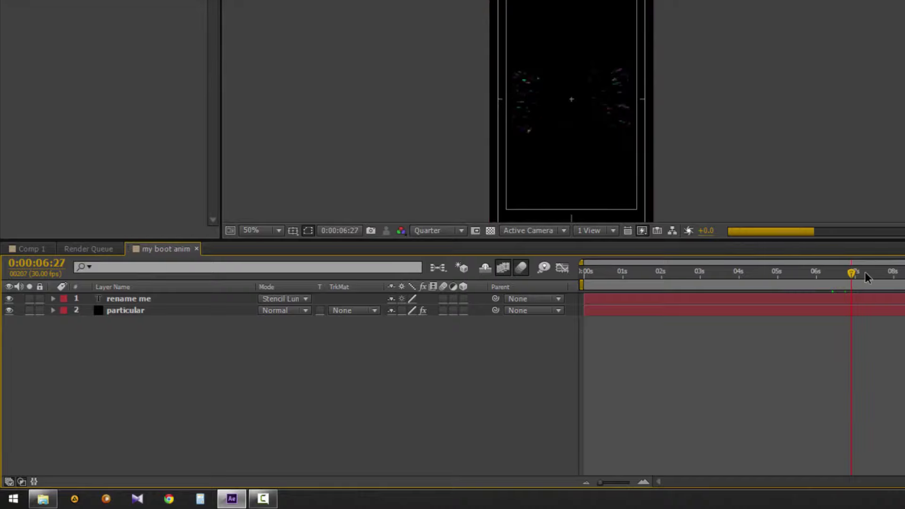
pyautogui.click(862, 272)
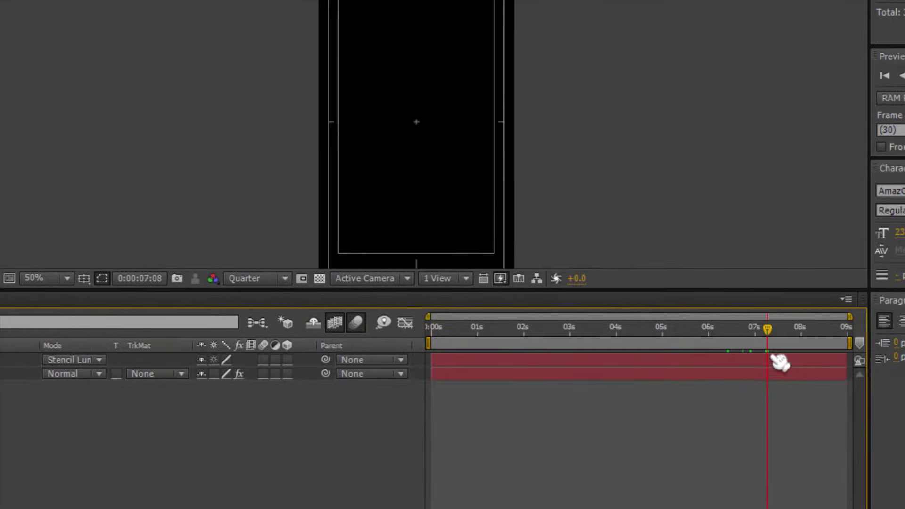
pyautogui.moveTo(850, 341); pyautogui.dragTo(768, 342)
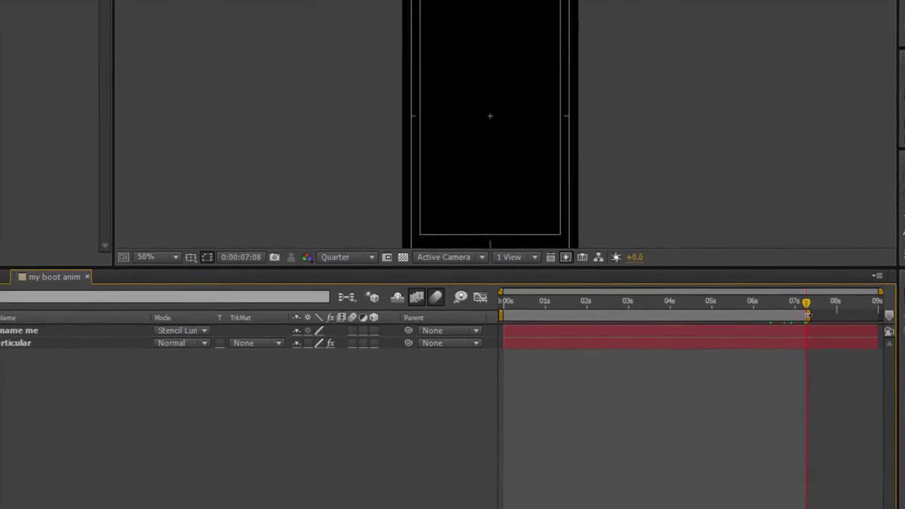
pyautogui.click(14, 256)
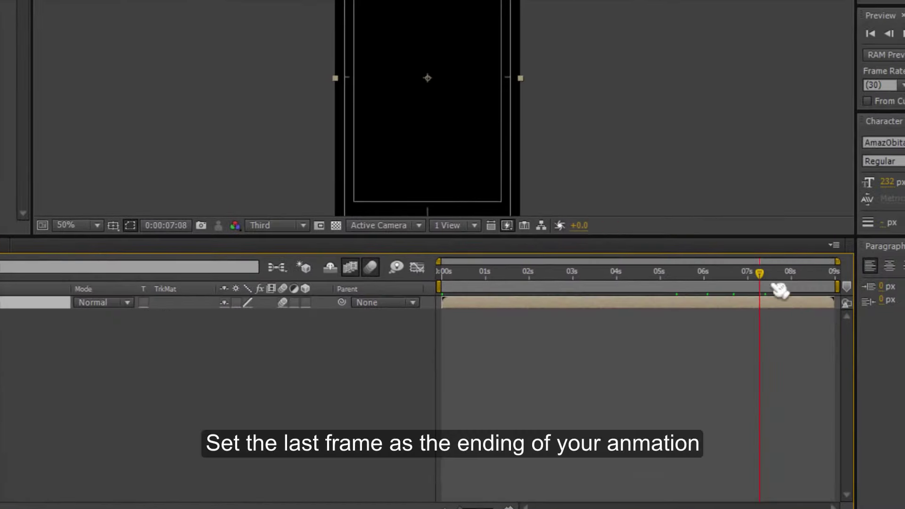
pyautogui.moveTo(837, 285); pyautogui.dragTo(759, 288)
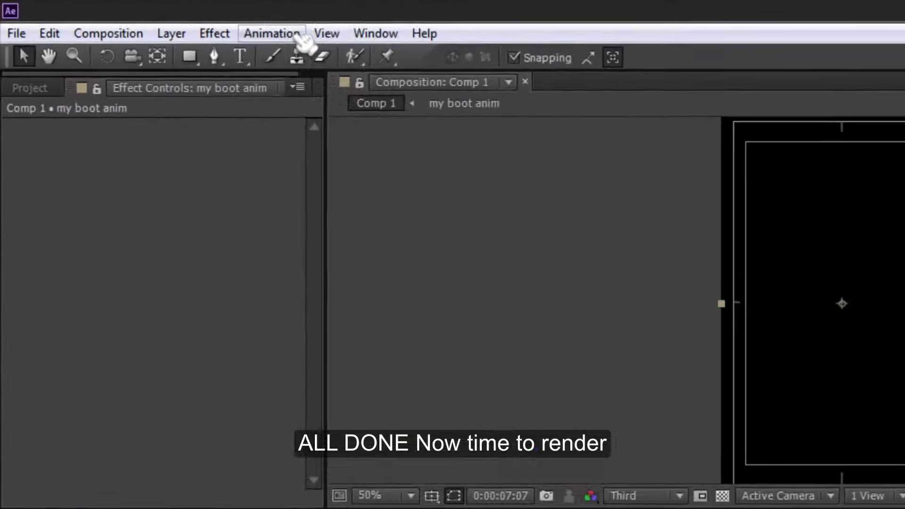
# Step: Queue Comp 1 for rendering as a JPEG Sequence at quality 3 (Medium)
pyautogui.click(206, 25)
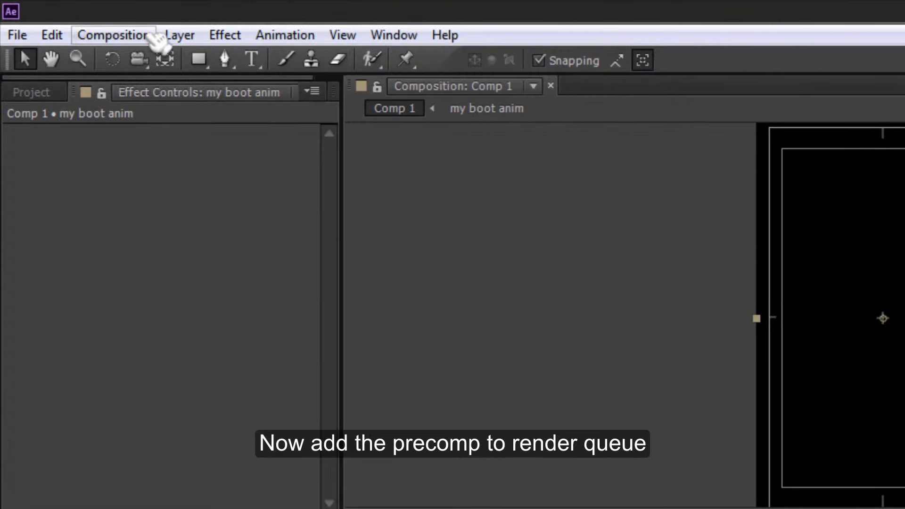
pyautogui.click(153, 37)
pyautogui.click(156, 214)
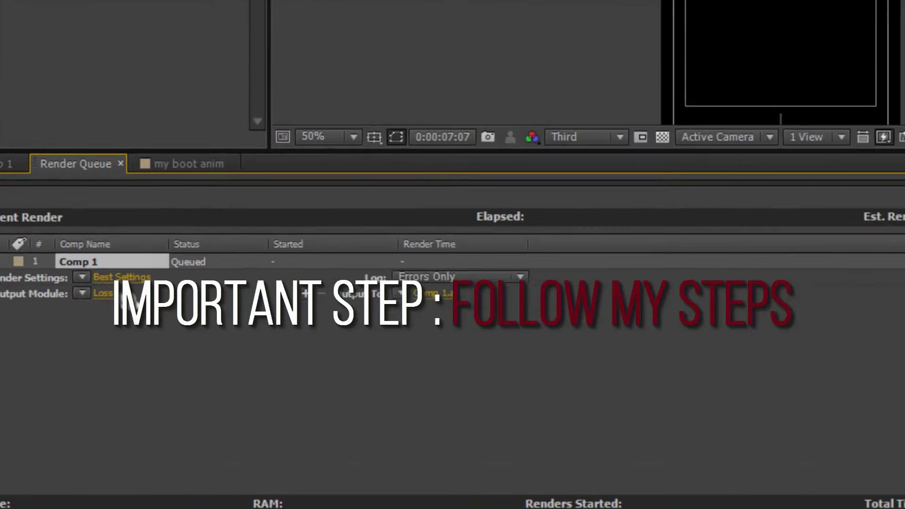
pyautogui.click(214, 197)
pyautogui.click(438, 72)
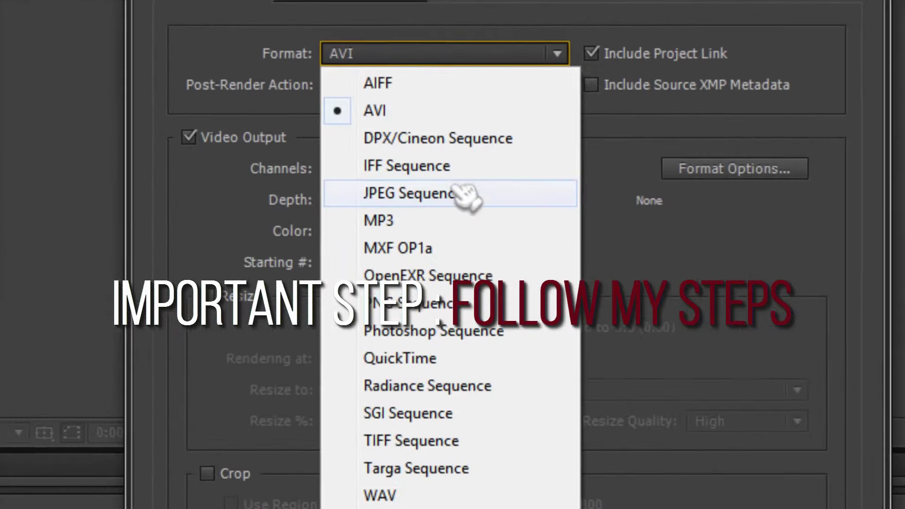
pyautogui.click(469, 211)
pyautogui.click(773, 185)
pyautogui.moveTo(410, 335); pyautogui.dragTo(443, 335)
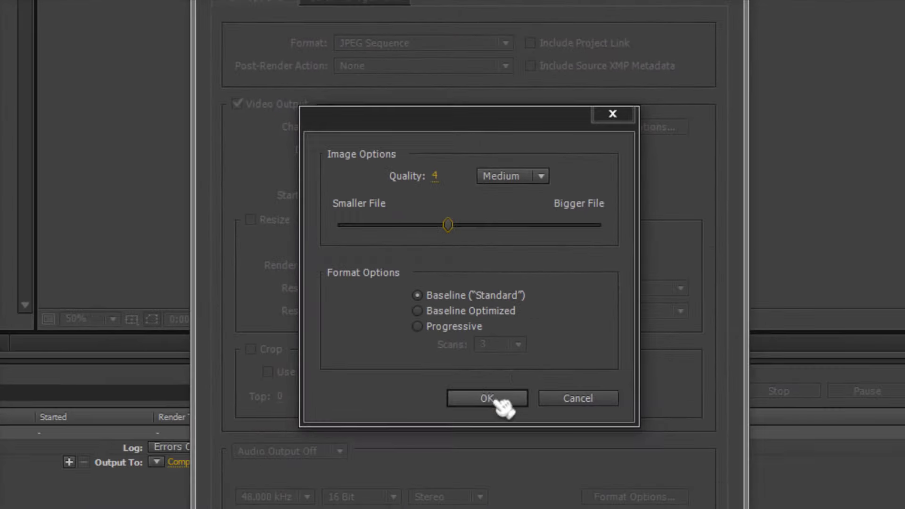
pyautogui.click(490, 400)
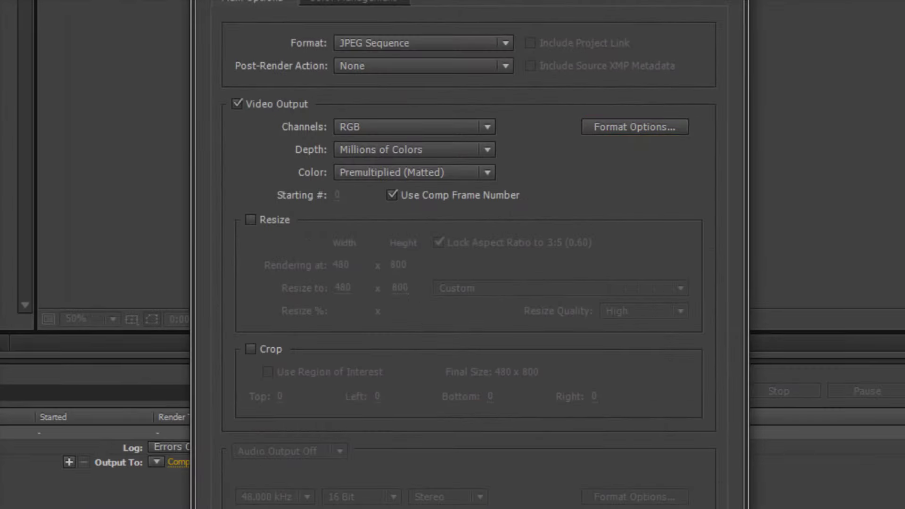
pyautogui.press('Return')
# Step: Output the frames as [#####].jpg into the saini folder and render
pyautogui.click(263, 404)
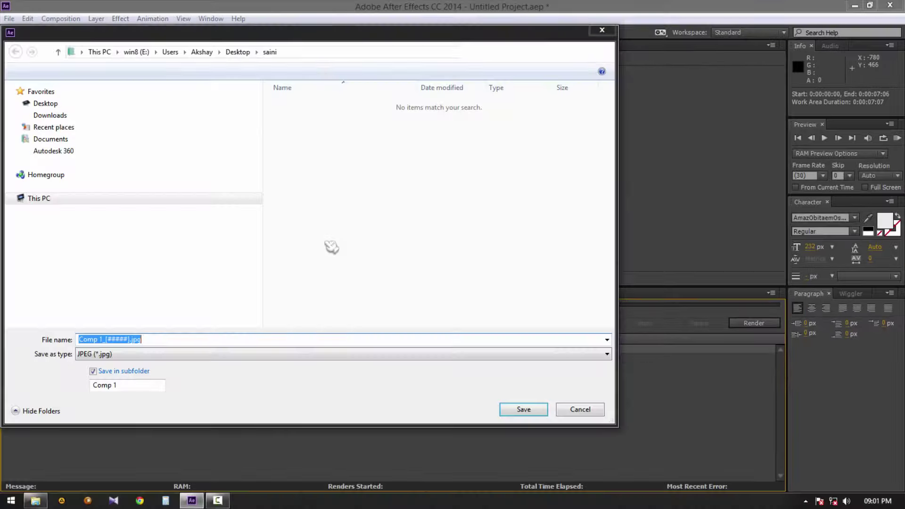
pyautogui.click(118, 354)
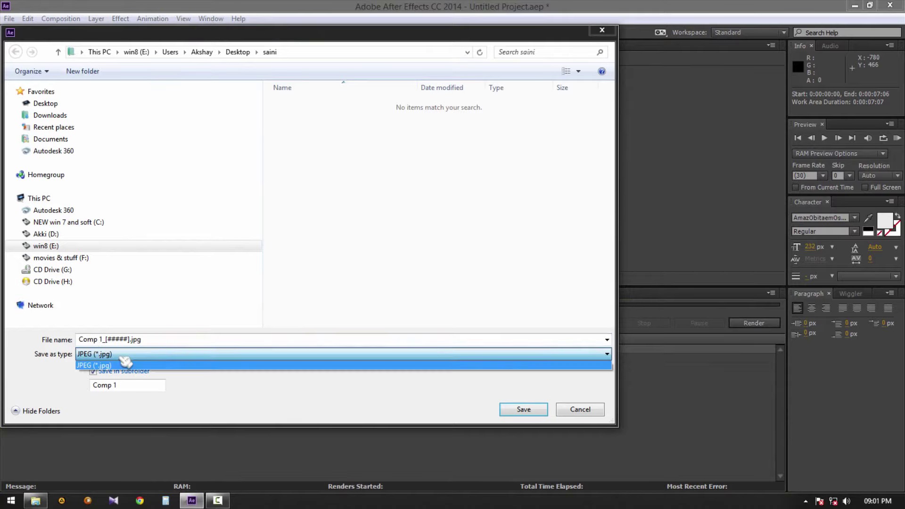
pyautogui.click(121, 366)
pyautogui.press('Home')
pyautogui.press('Delete')
pyautogui.press('Delete')
pyautogui.press('Delete')
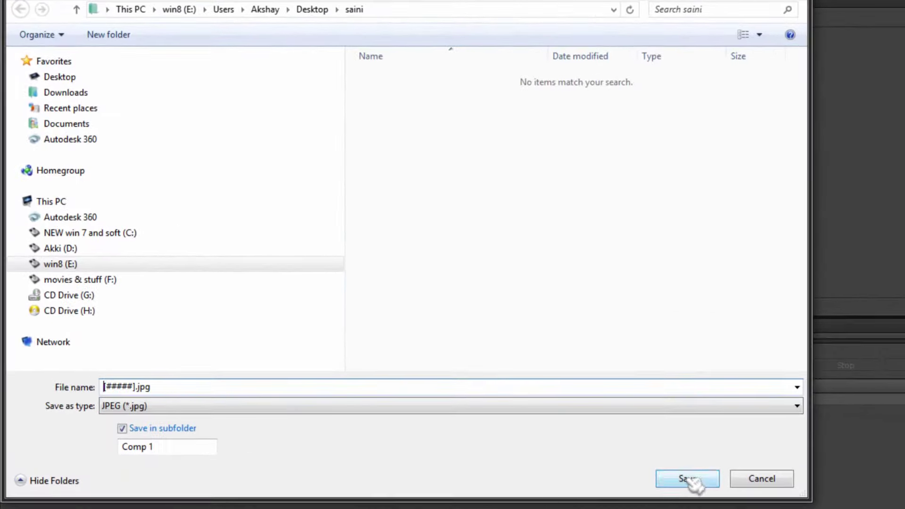
pyautogui.click(687, 479)
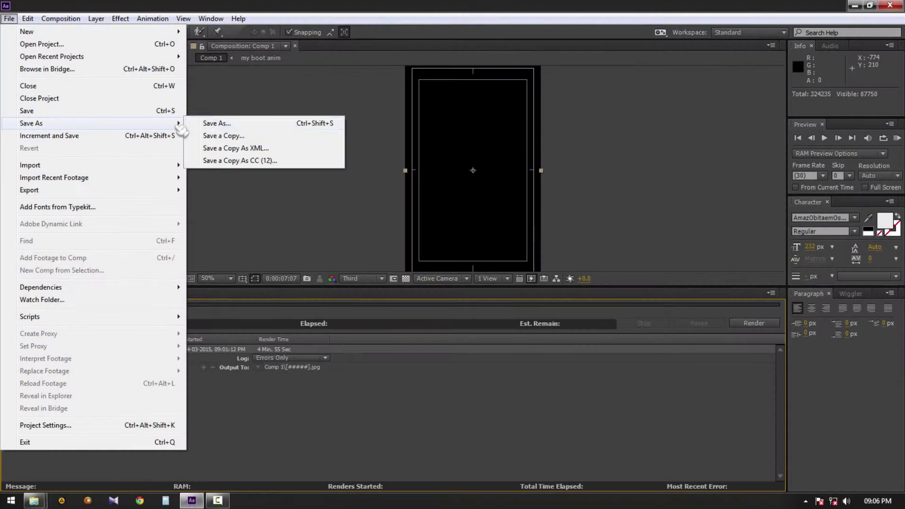
# Step: Save the project with Save As into the saini folder
pyautogui.click(217, 123)
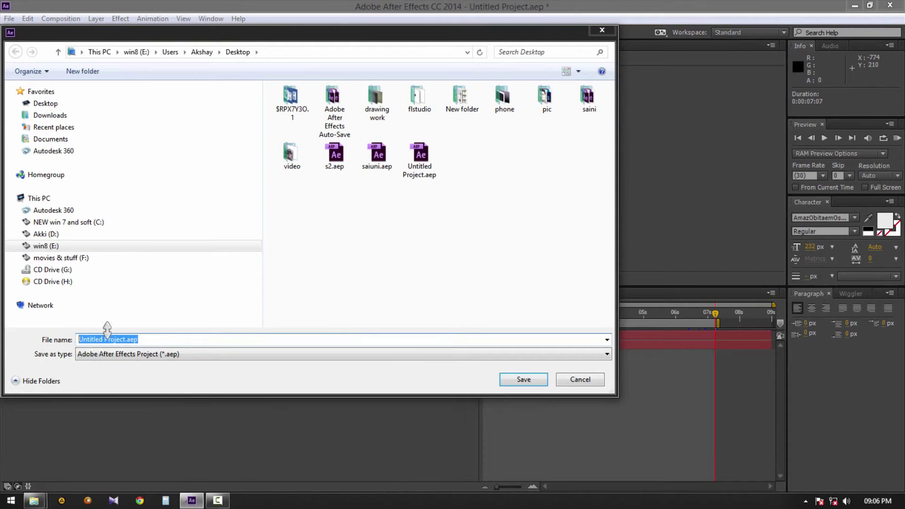
pyautogui.doubleClick(589, 116)
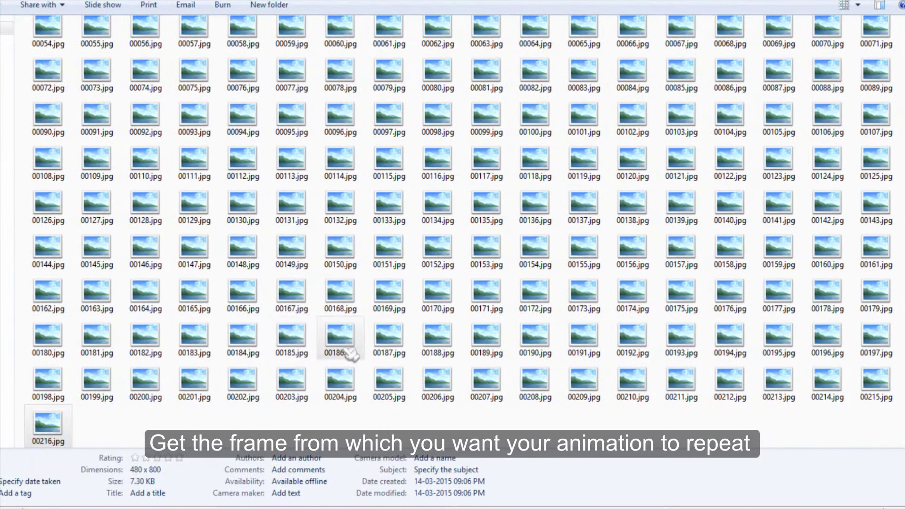
# Step: Move frames 00185 through the last frame into a new folder named part1
pyautogui.click(292, 338)
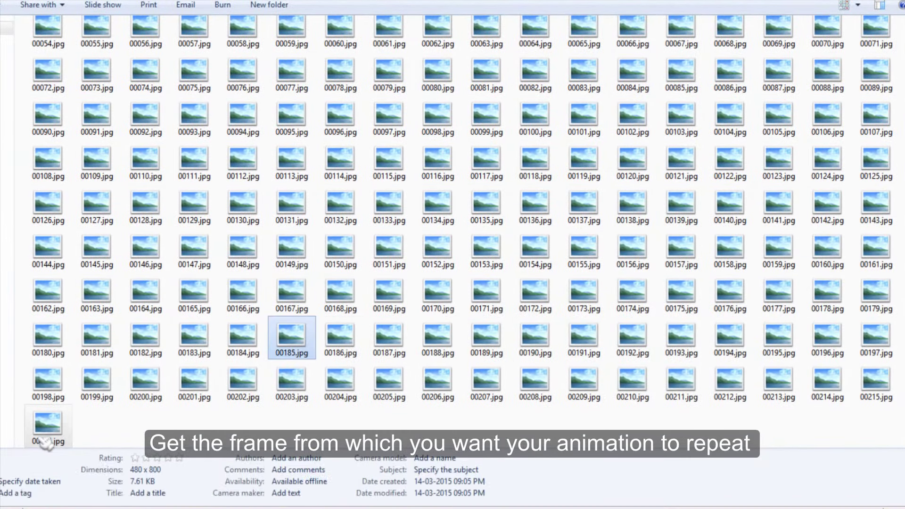
pyautogui.keyDown('shift'); pyautogui.click(48, 426); pyautogui.keyUp('shift')
pyautogui.hotkey('ctrl', 'x')
pyautogui.click(182, 423)
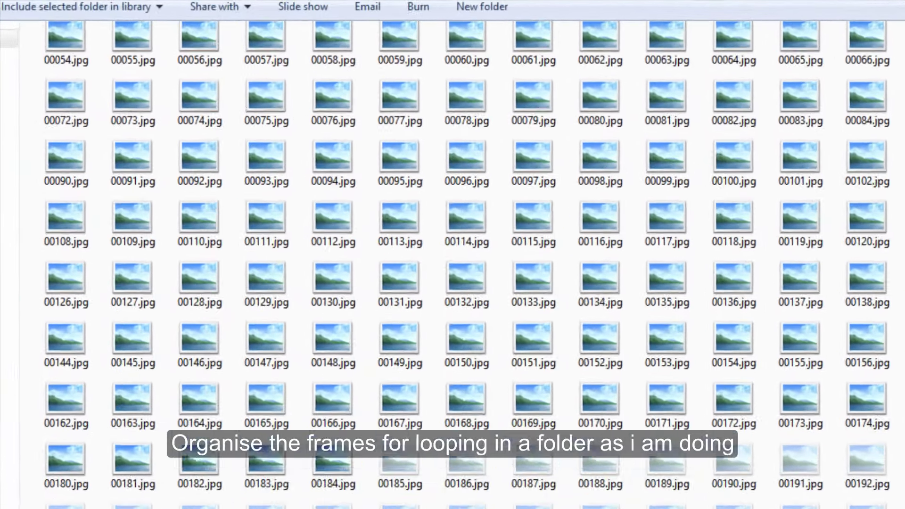
pyautogui.hotkey('ctrl', 'shift', 'n')
pyautogui.write('part1')
pyautogui.press('Return')
pyautogui.press('Return')
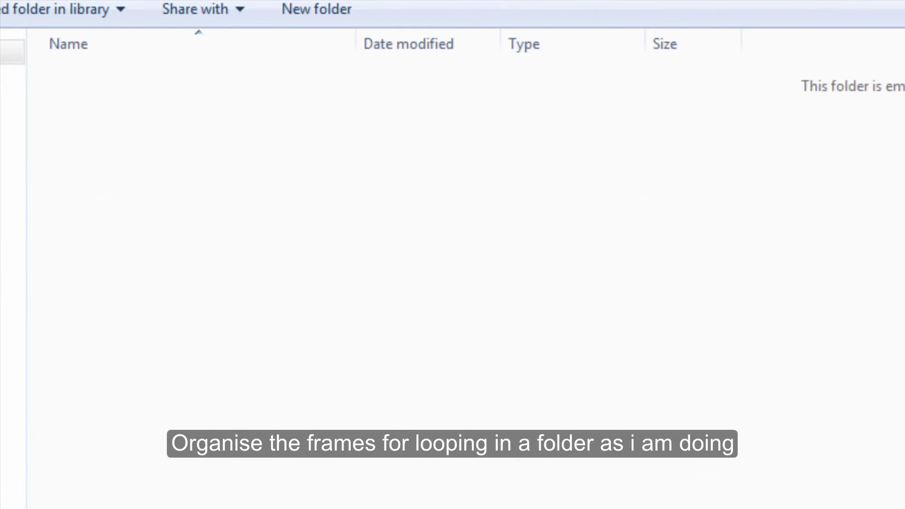
pyautogui.hotkey('ctrl', 'v')
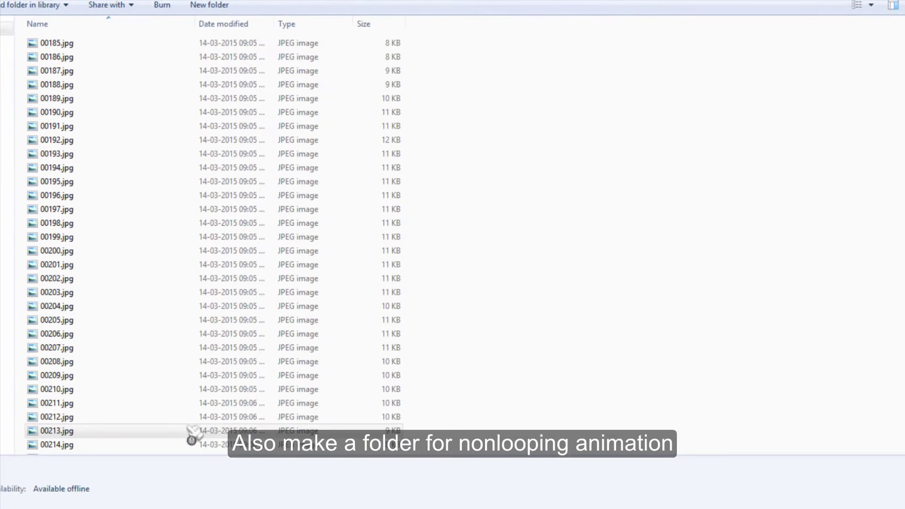
# Step: Move the remaining earlier frames into a new folder named part0
pyautogui.press('BackSpace')
pyautogui.hotkey('ctrl', 'a')
pyautogui.keyDown('ctrl'); pyautogui.click(55, 52); pyautogui.keyUp('ctrl')
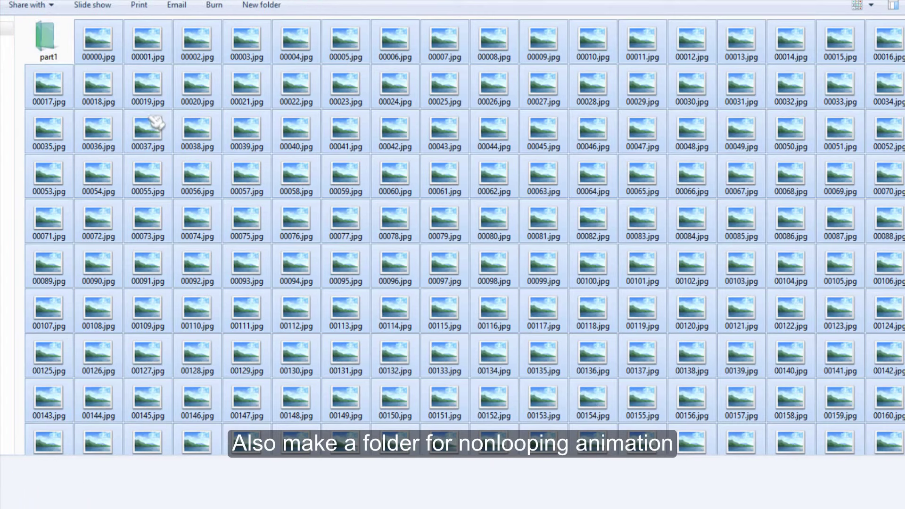
pyautogui.hotkey('ctrl', 'shift', 'n')
pyautogui.write('par')
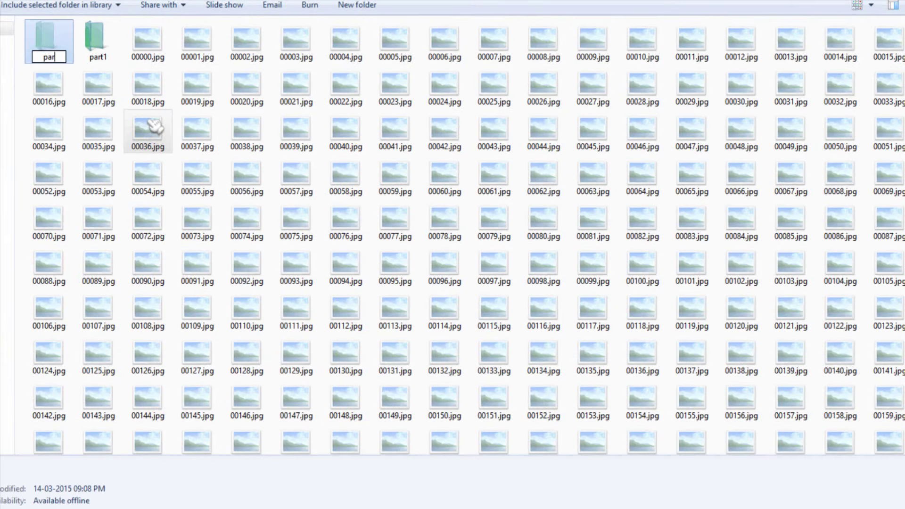
pyautogui.write('2')
pyautogui.press('Return')
pyautogui.press('Return')
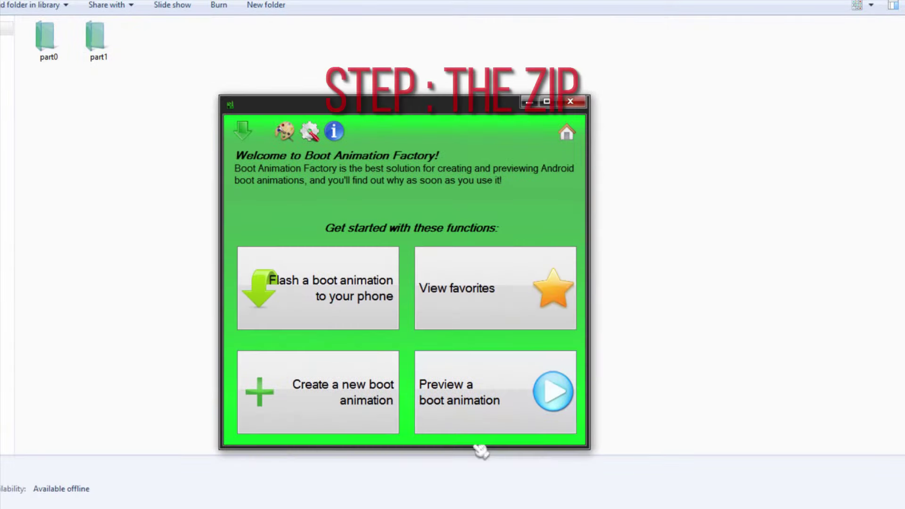
# Step: Start a new boot animation using the saini\Comp 1 folder as its source
pyautogui.click(316, 387)
pyautogui.click(460, 339)
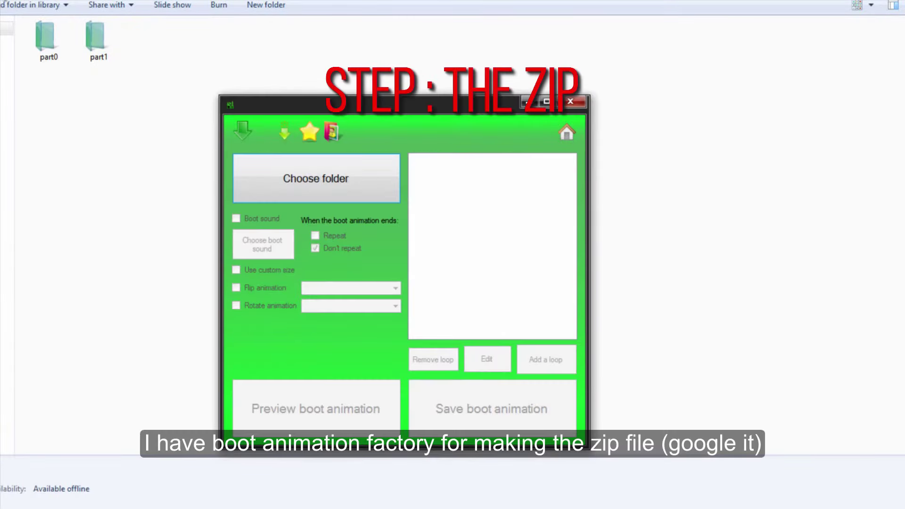
pyautogui.click(316, 182)
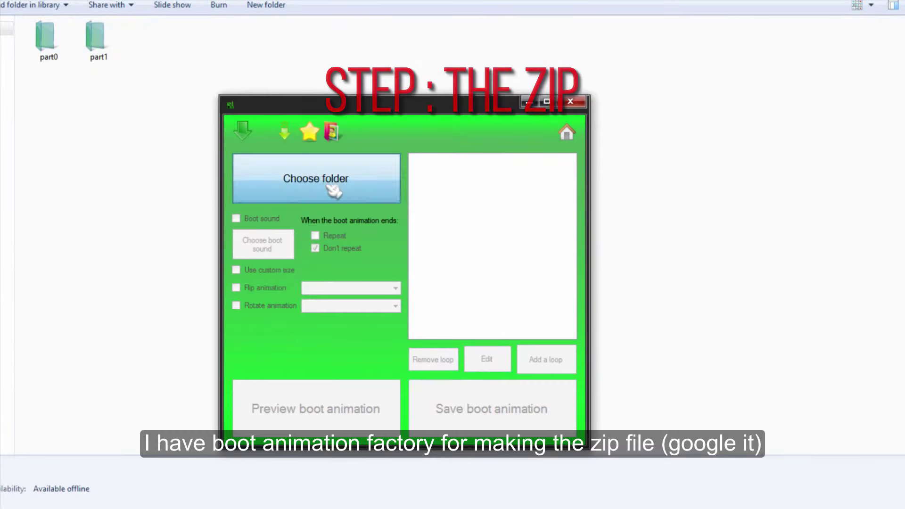
pyautogui.scroll(-1, 518, 263)
pyautogui.doubleClick(345, 366)
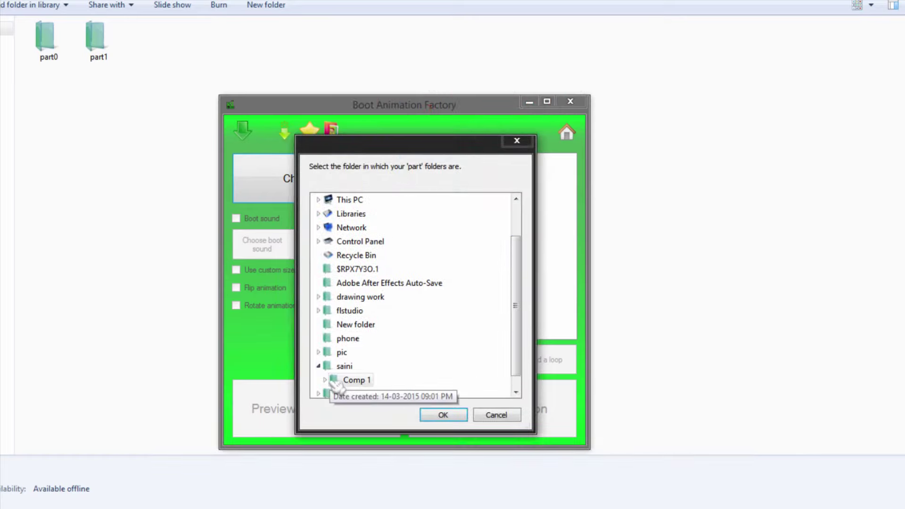
pyautogui.doubleClick(351, 379)
pyautogui.click(443, 415)
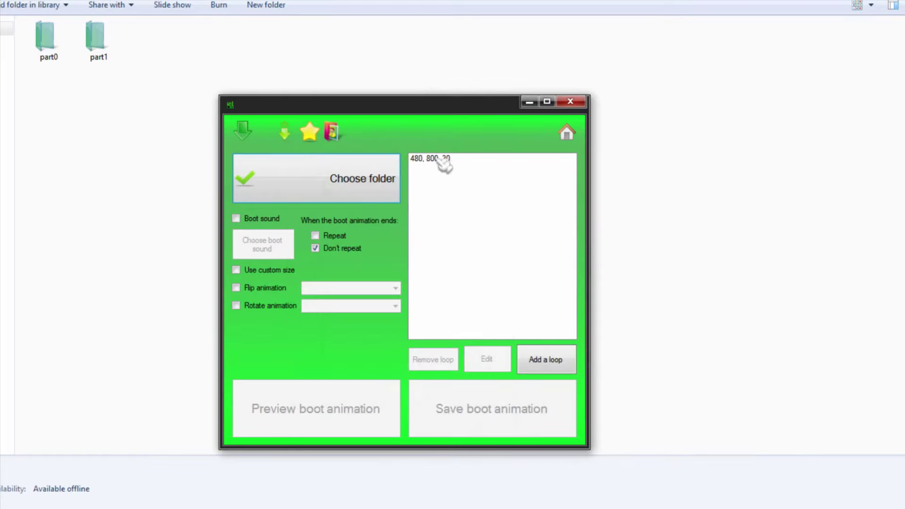
# Step: Add part0 playing once (1, 0) and part1 looping forever (0, 0), then preview
pyautogui.click(550, 370)
pyautogui.click(416, 215)
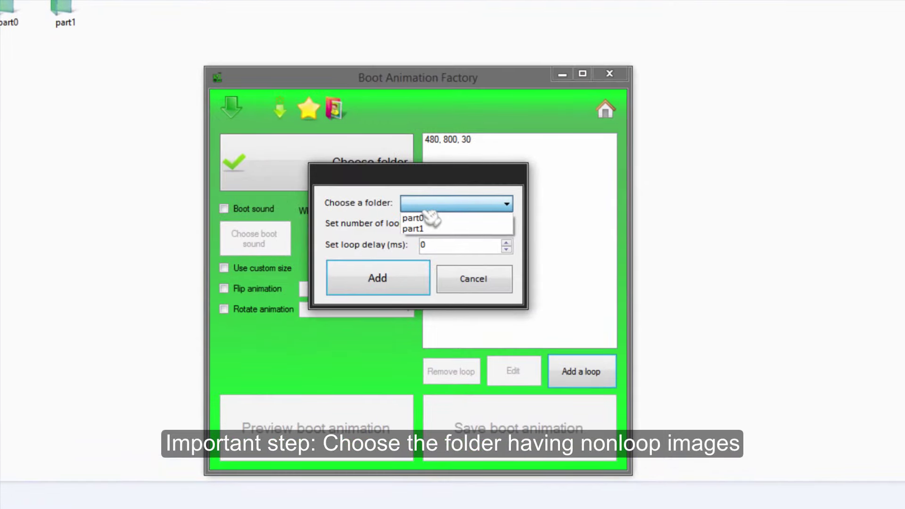
pyautogui.click(413, 218)
pyautogui.click(378, 278)
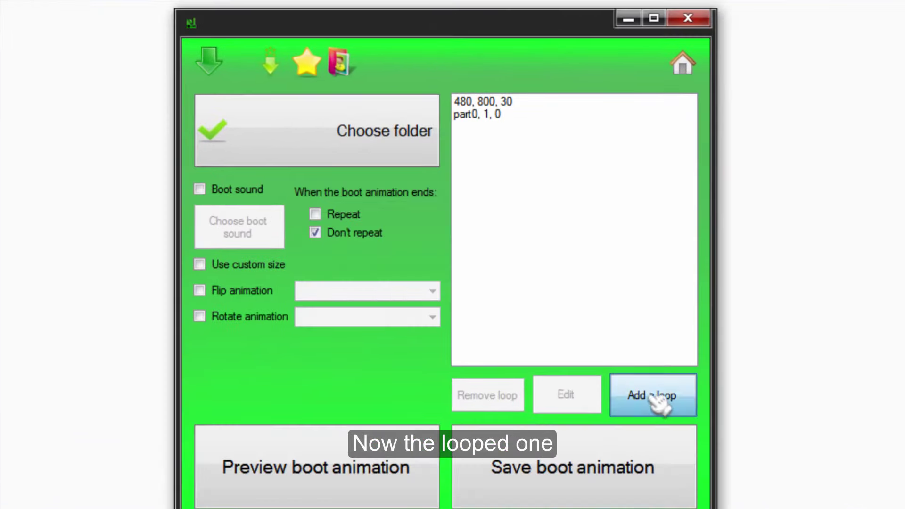
pyautogui.click(581, 371)
pyautogui.click(485, 191)
pyautogui.click(427, 212)
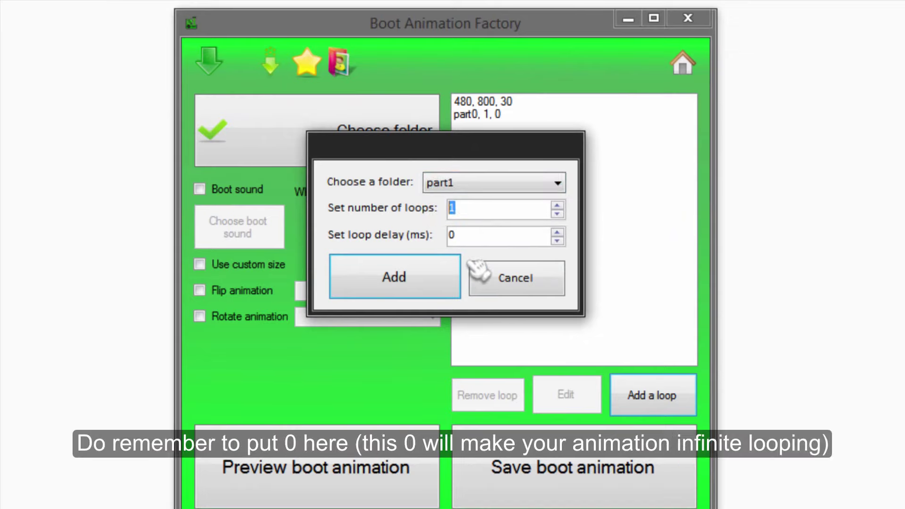
pyautogui.click(426, 278)
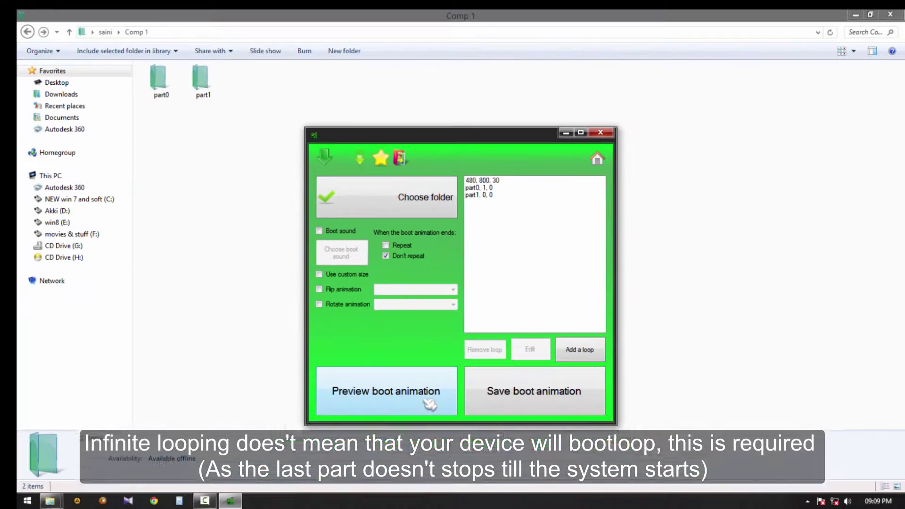
pyautogui.click(391, 491)
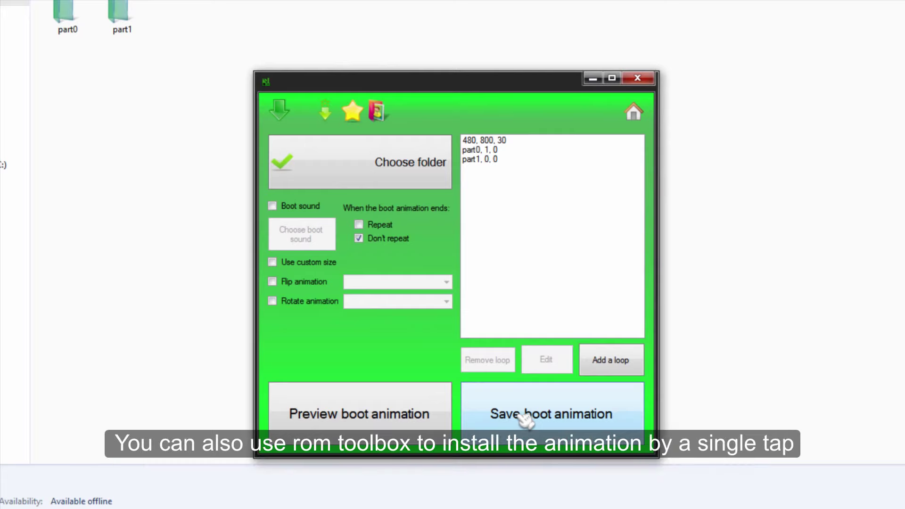
# Step: Save the boot animation as newone.zip in the saini folder
pyautogui.click(525, 419)
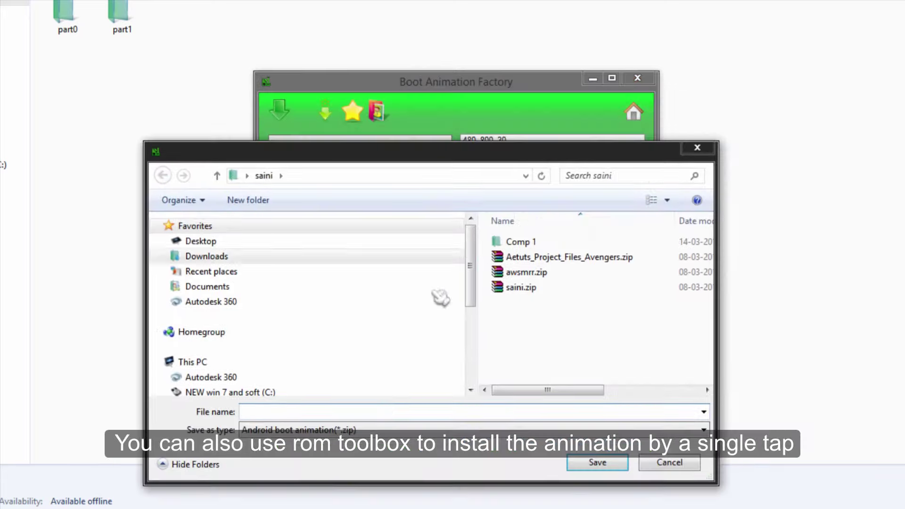
pyautogui.click(384, 407)
pyautogui.write('newone')
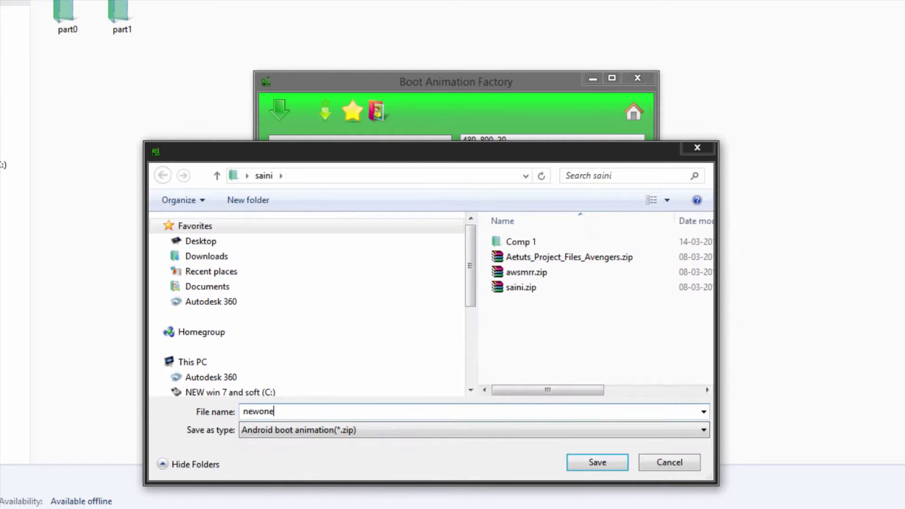
pyautogui.click(621, 465)
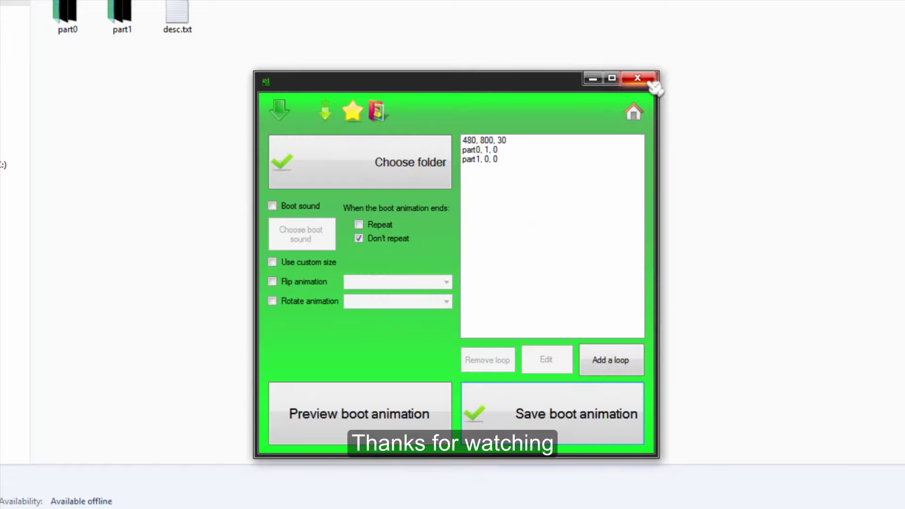